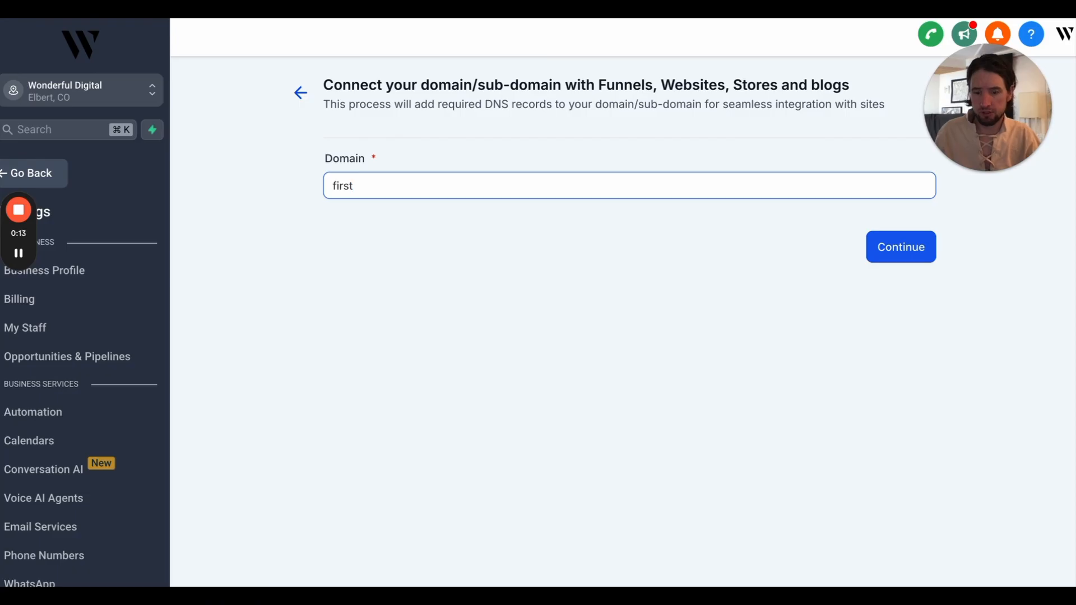
# Submit firstaidcprcertified.com as the domain to connect, keeping the www version included
pyautogui.write('dcp')
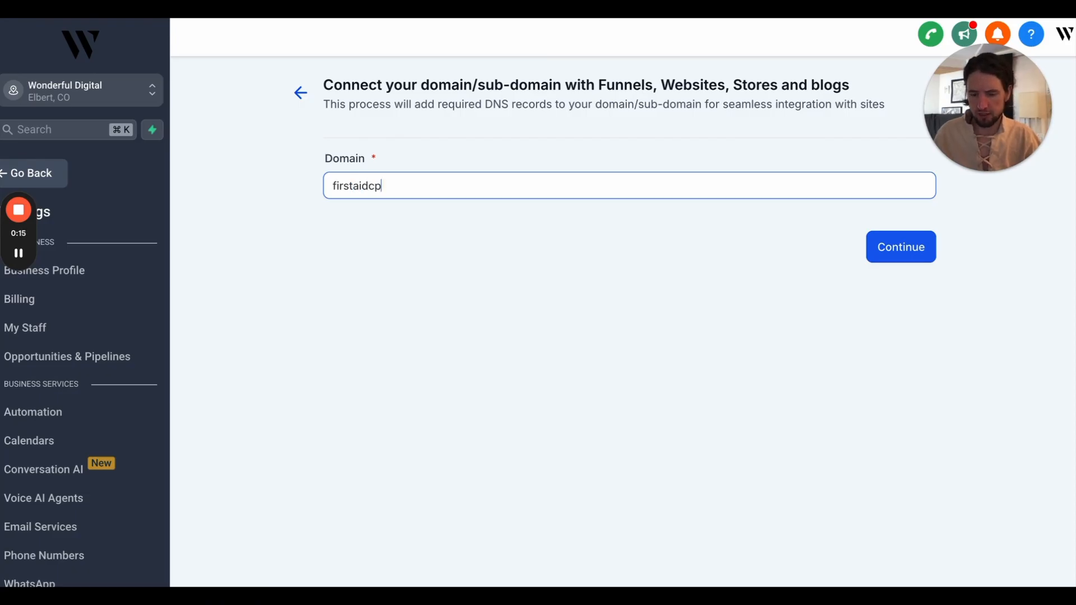
pyautogui.write('rcertified.com')
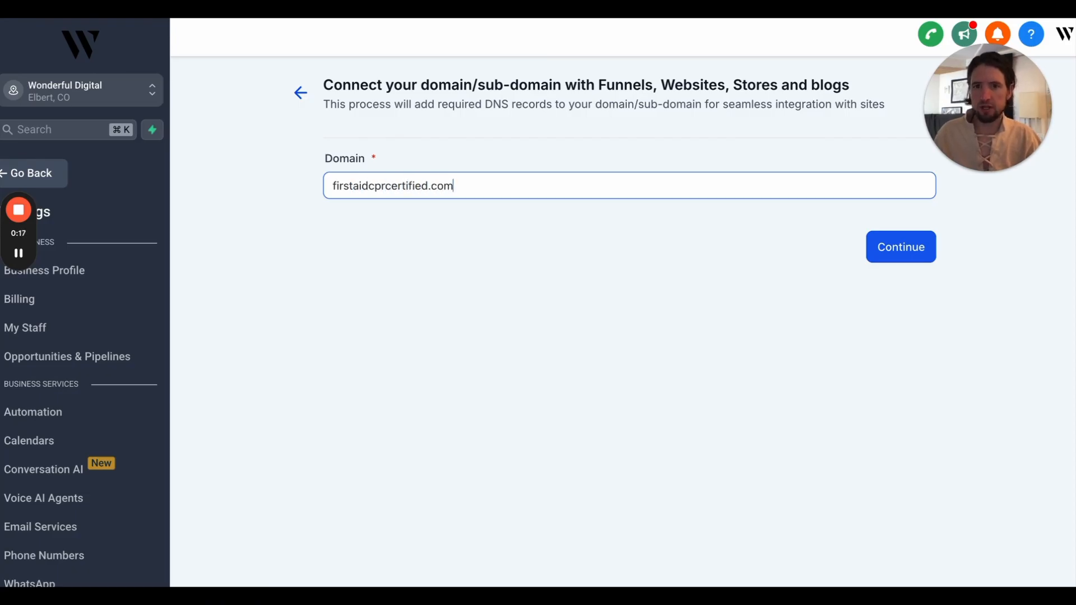
pyautogui.click(917, 256)
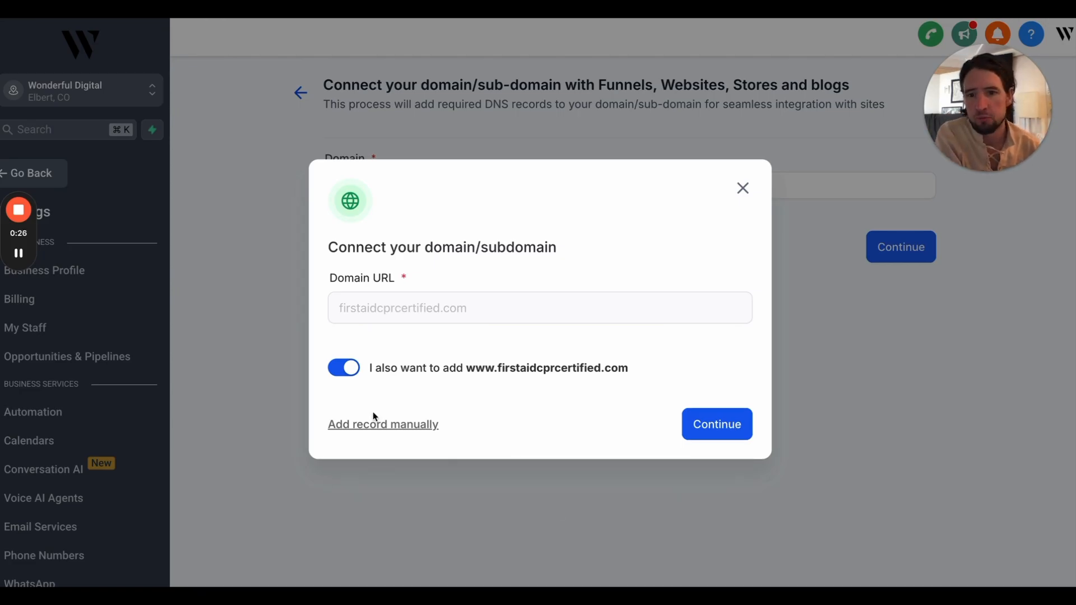
# Show the manual DNS records for the domain with www included, and copy the required A record value
pyautogui.click(374, 429)
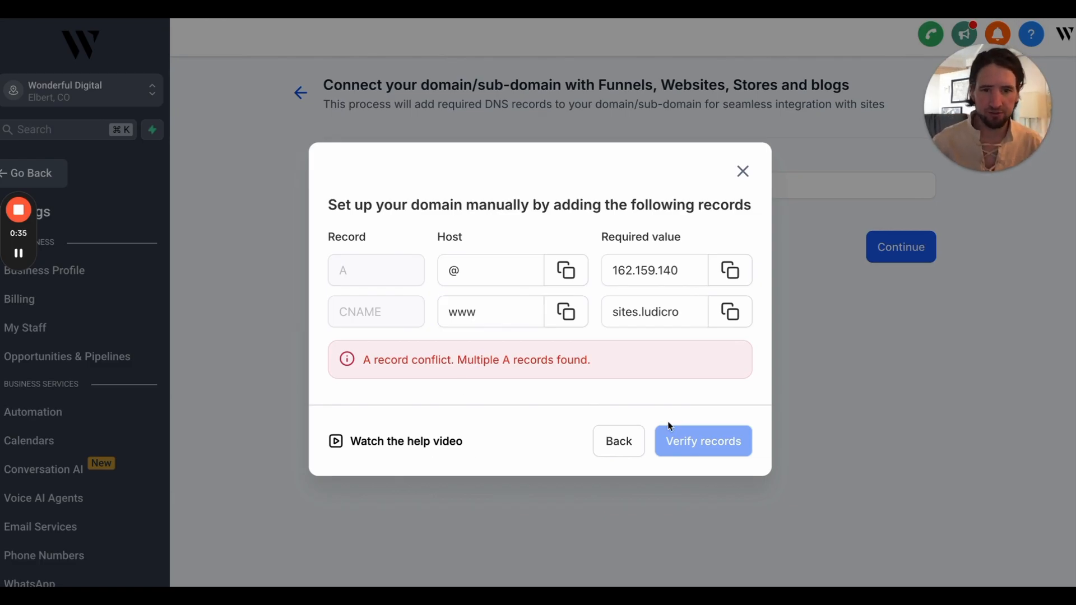
pyautogui.click(616, 442)
pyautogui.click(599, 359)
pyautogui.click(712, 424)
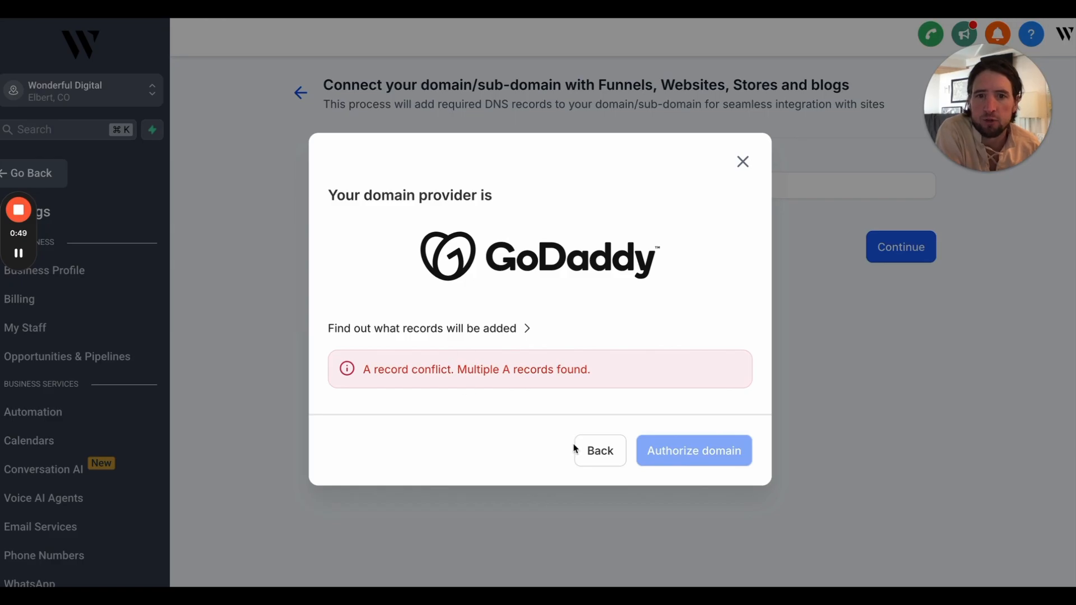
pyautogui.click(595, 451)
pyautogui.click(343, 368)
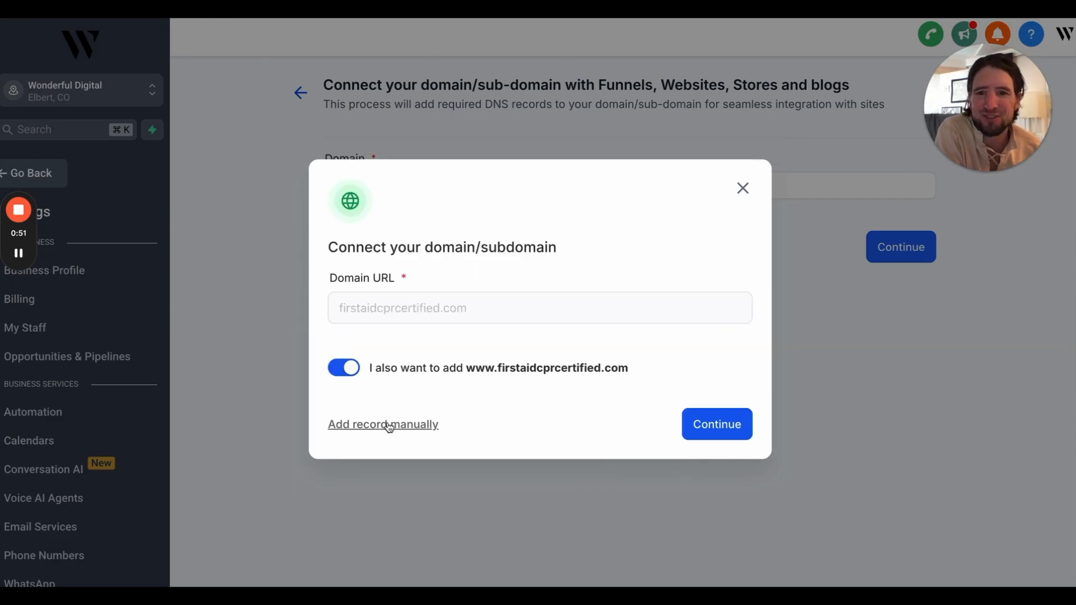
pyautogui.click(385, 425)
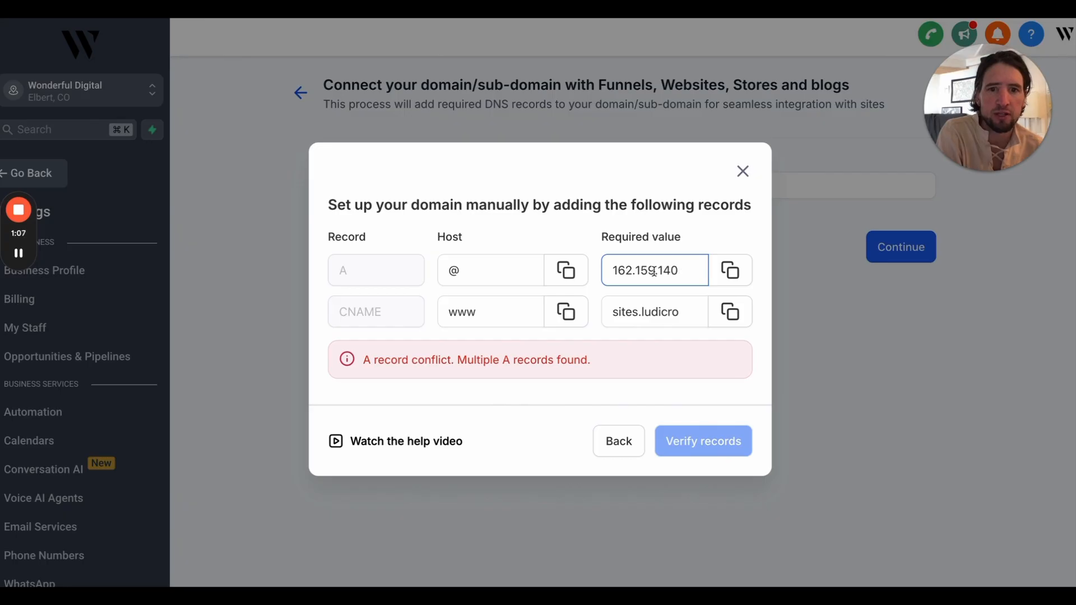
pyautogui.moveTo(616, 270); pyautogui.dragTo(667, 269)
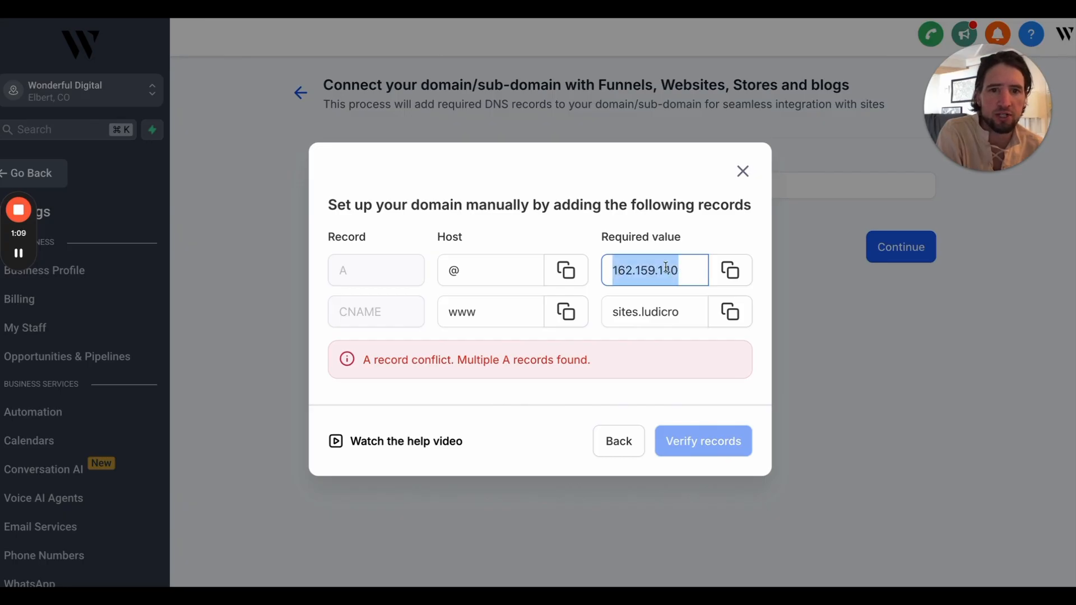
pyautogui.click(730, 270)
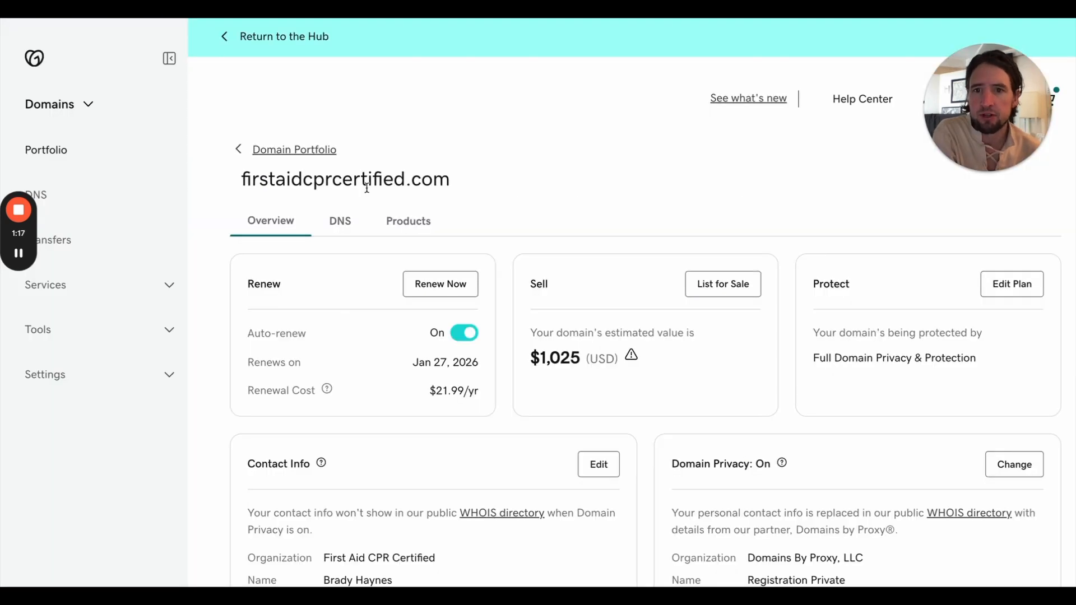
# Open the domain's DNS records and page through to the www CNAME pointing to proxy-ssl.webflow.com
pyautogui.click(341, 222)
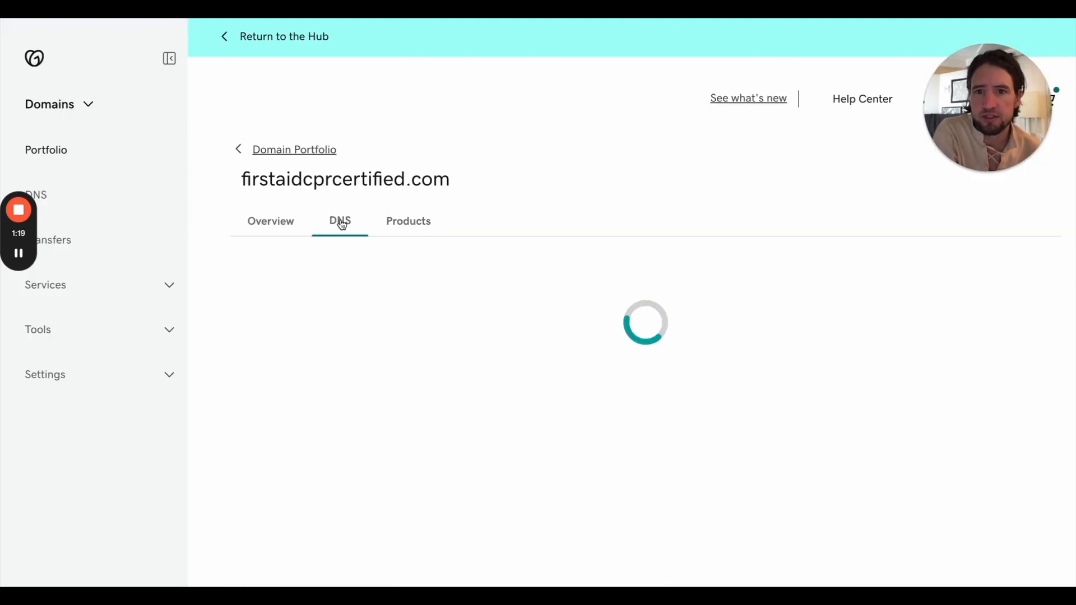
pyautogui.scroll(-8, 542, 350)
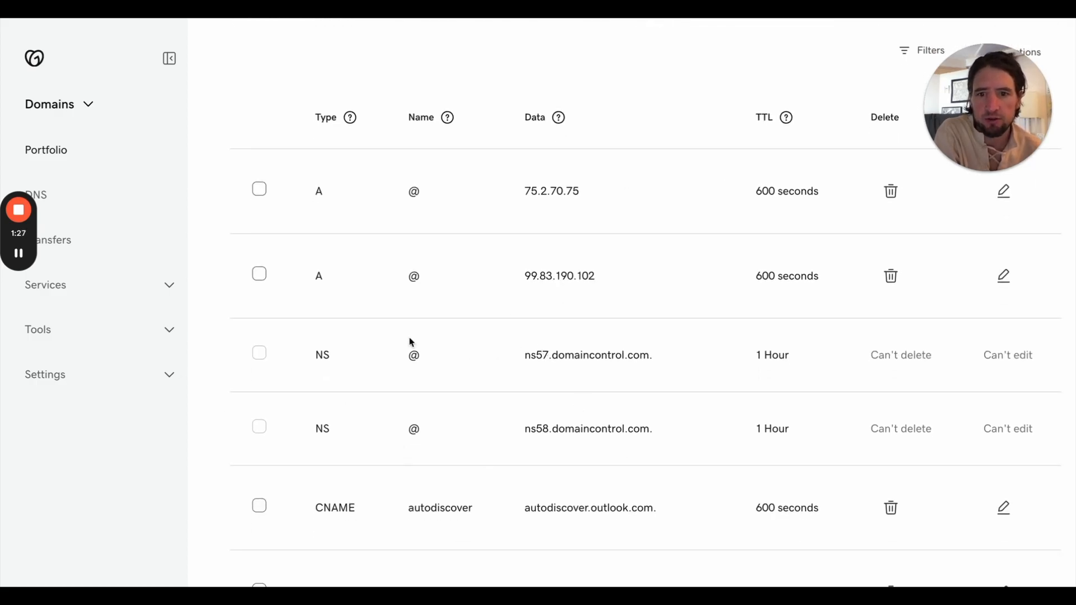
pyautogui.scroll(-5, 411, 340)
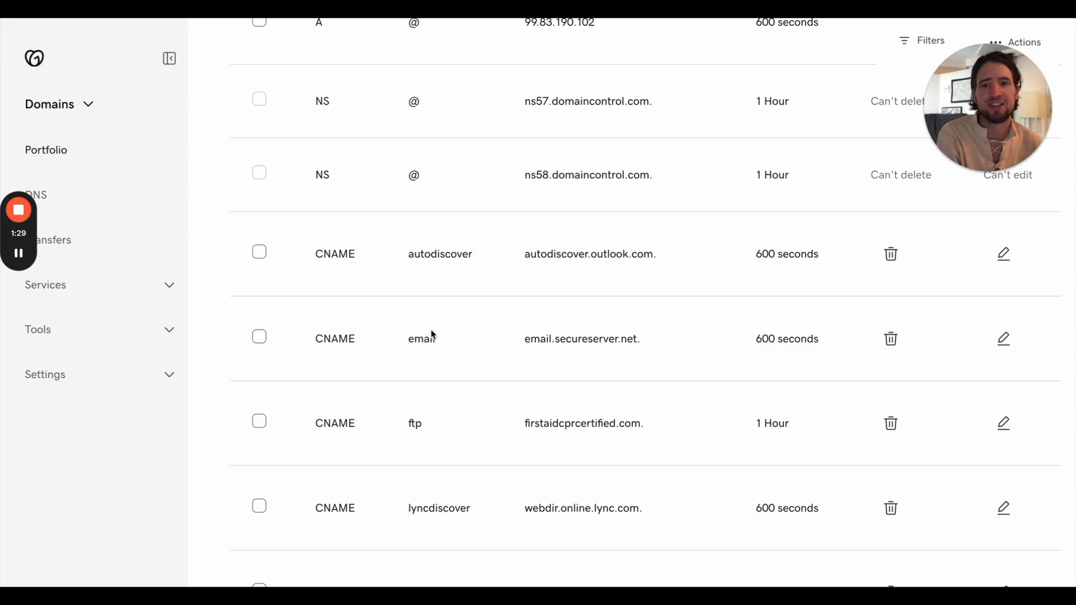
pyautogui.scroll(-5, 600, 413)
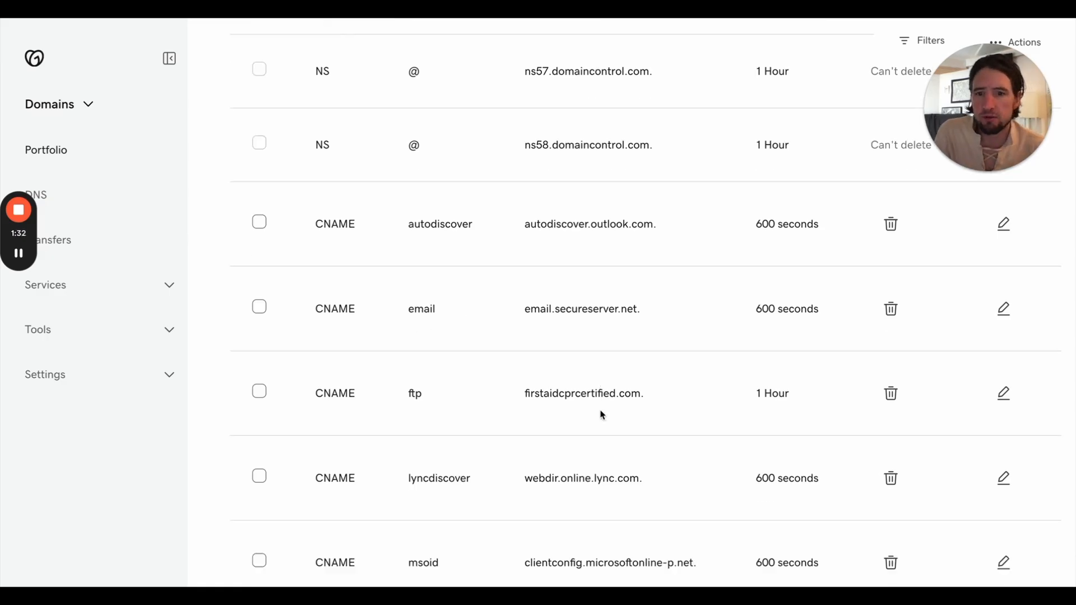
pyautogui.click(673, 449)
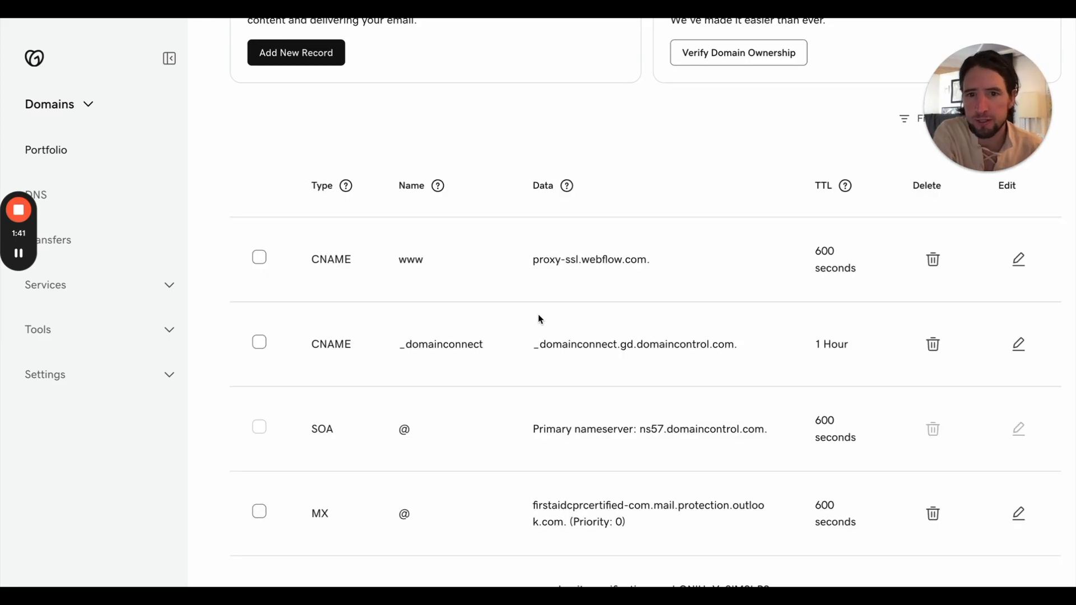
pyautogui.doubleClick(324, 260)
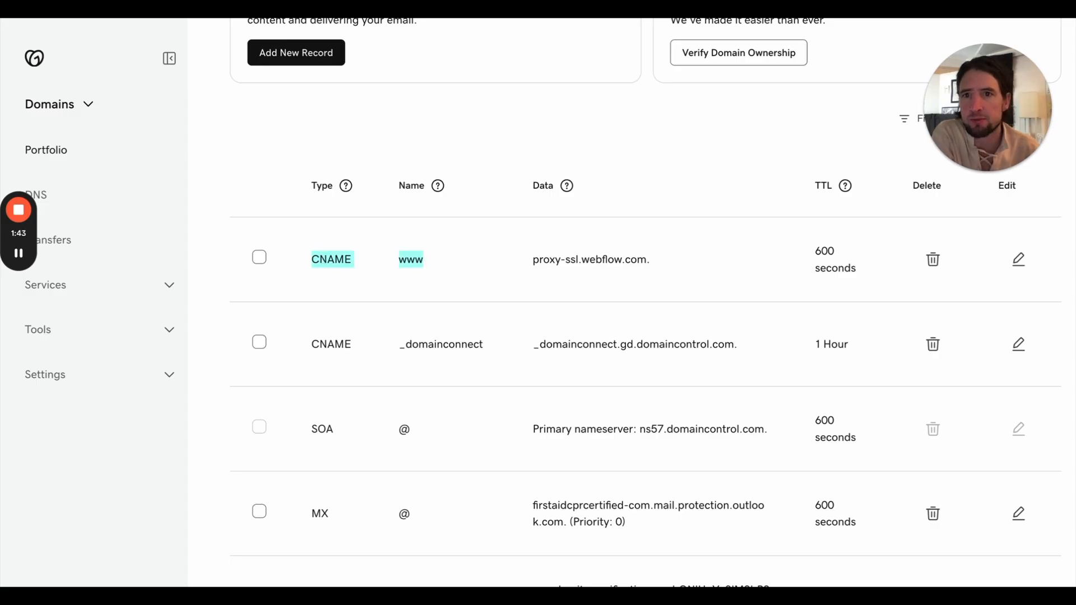
pyautogui.hotkey('ctrl', 'Tab')
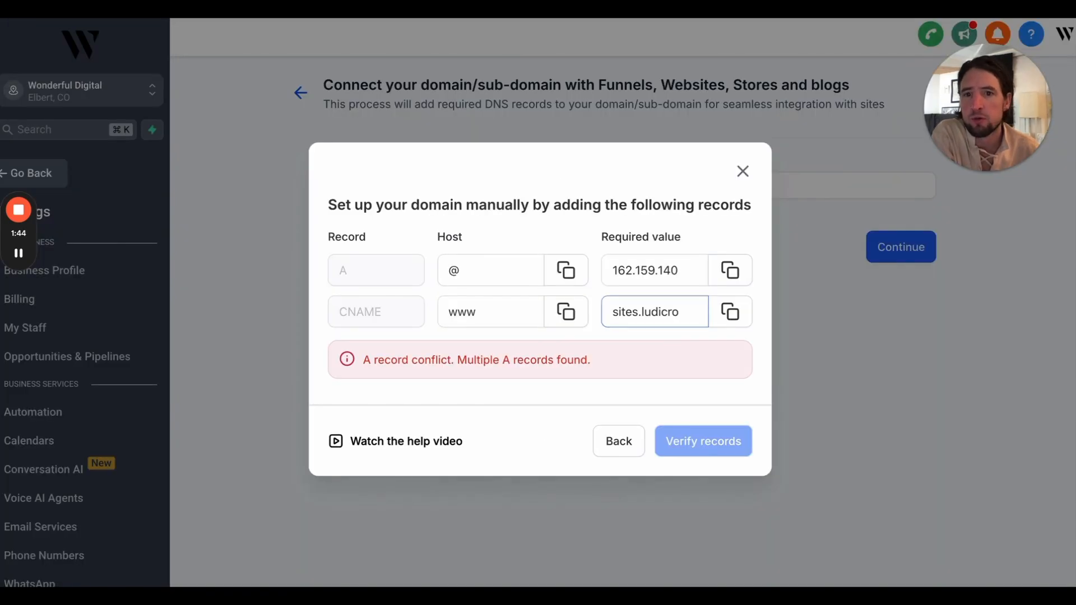
# Copy GoHighLevel's required CNAME value for the www host and go back to GoDaddy
pyautogui.doubleClick(460, 313)
pyautogui.click(730, 314)
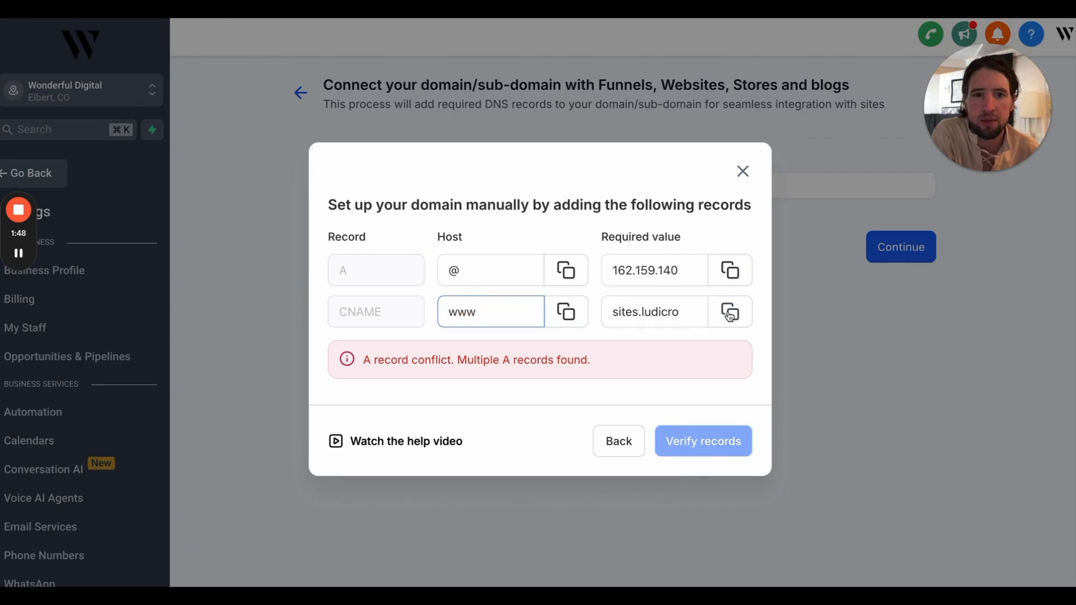
pyautogui.hotkey('ctrl', 'Tab')
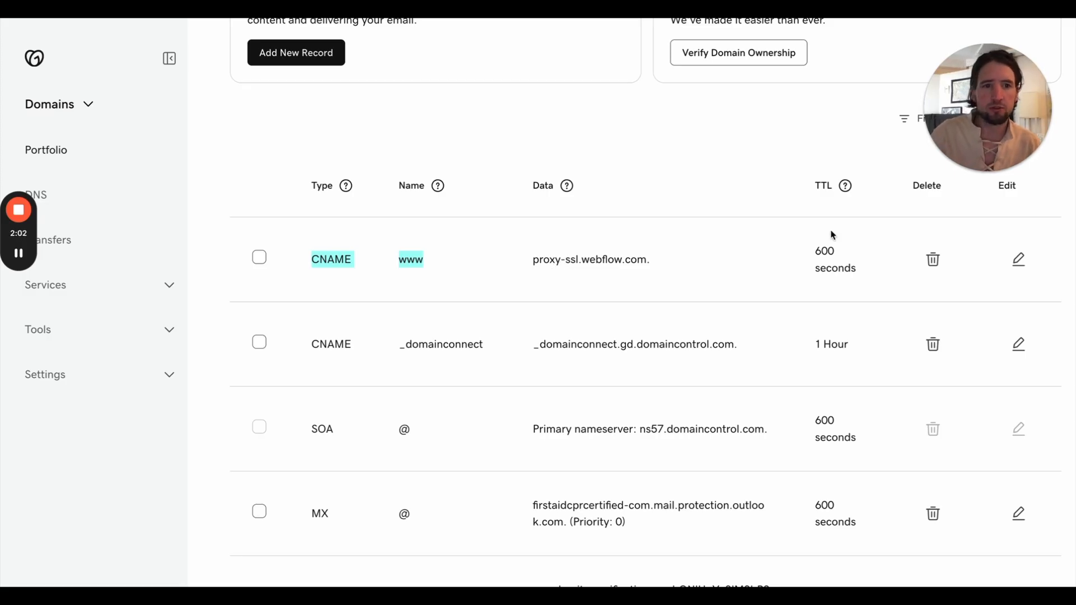
# Replace the www CNAME value with the copied sites.ludicrous.cloud and save the record
pyautogui.click(1019, 258)
pyautogui.doubleClick(733, 300)
pyautogui.tripleClick(733, 299)
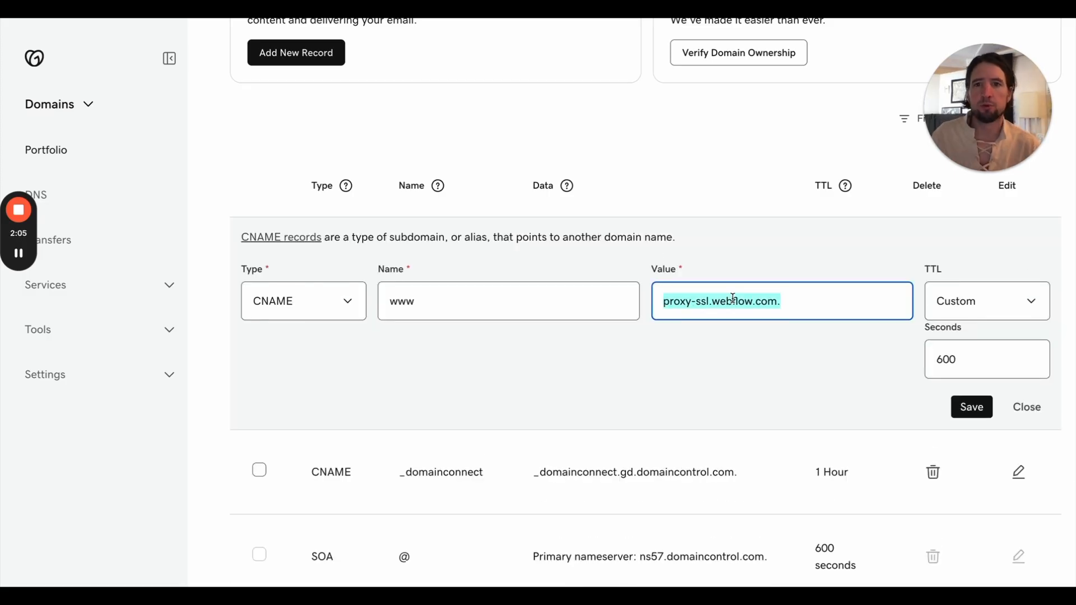
pyautogui.click(314, 8)
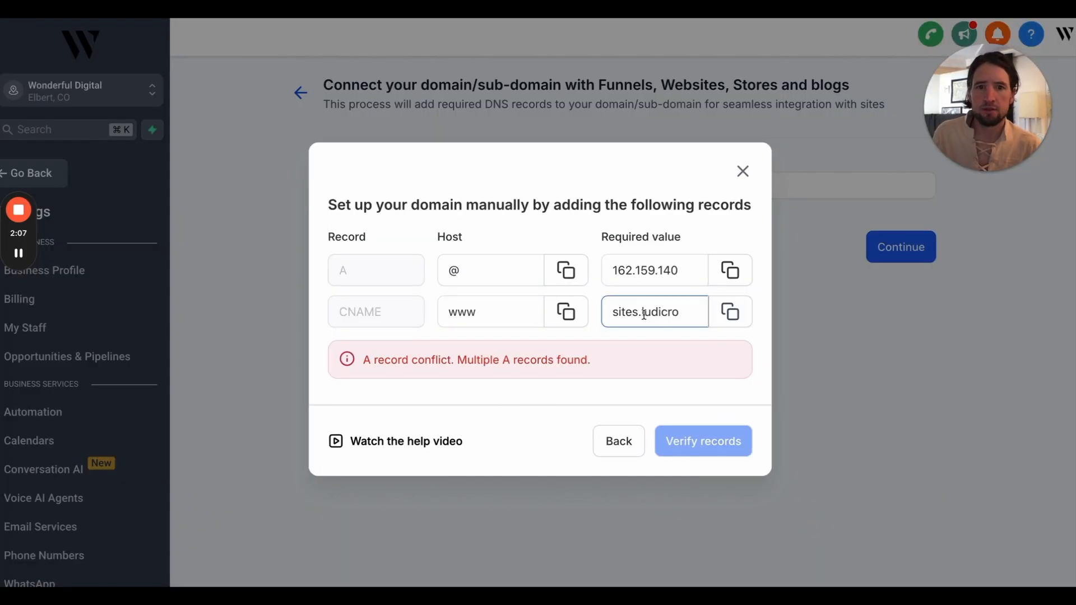
pyautogui.click(730, 312)
pyautogui.click(322, 8)
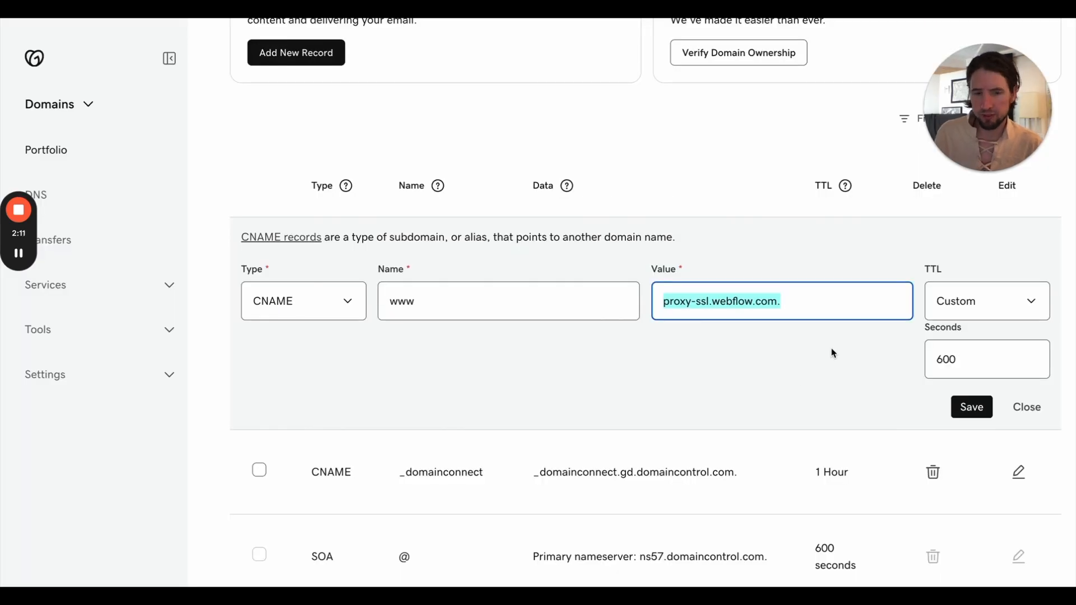
pyautogui.hotkey('ctrl', 'v')
pyautogui.click(959, 404)
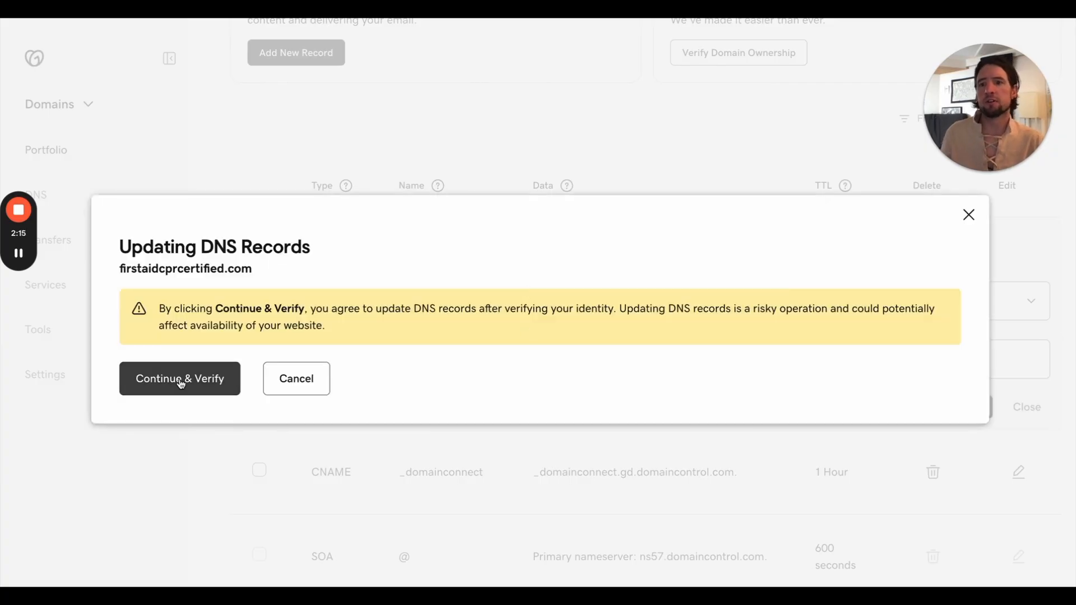
# Confirm the DNS record update and verify it with the SMS code
pyautogui.click(180, 384)
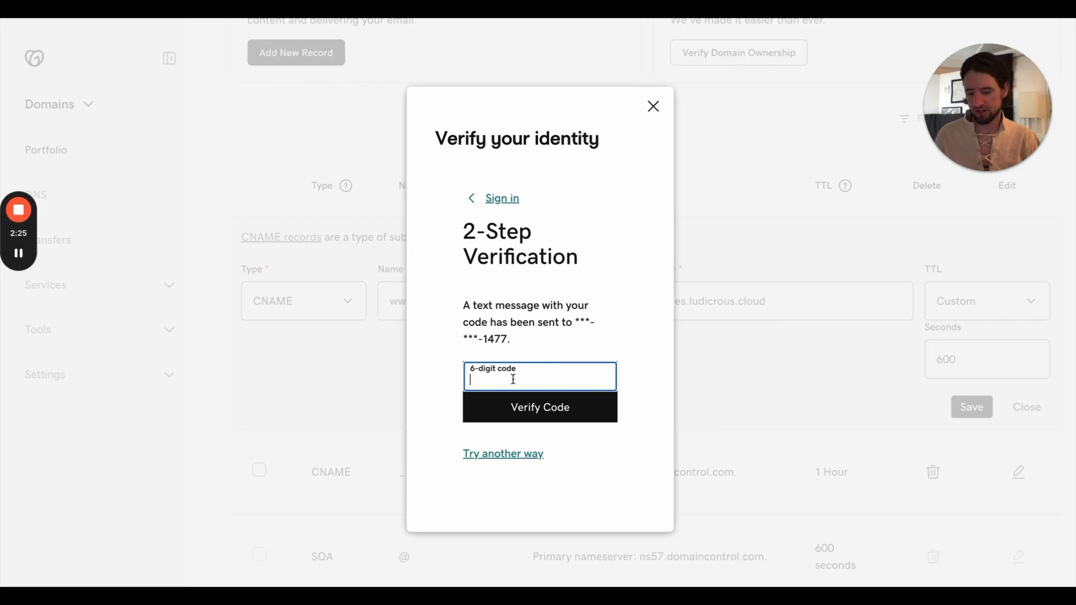
pyautogui.click(536, 414)
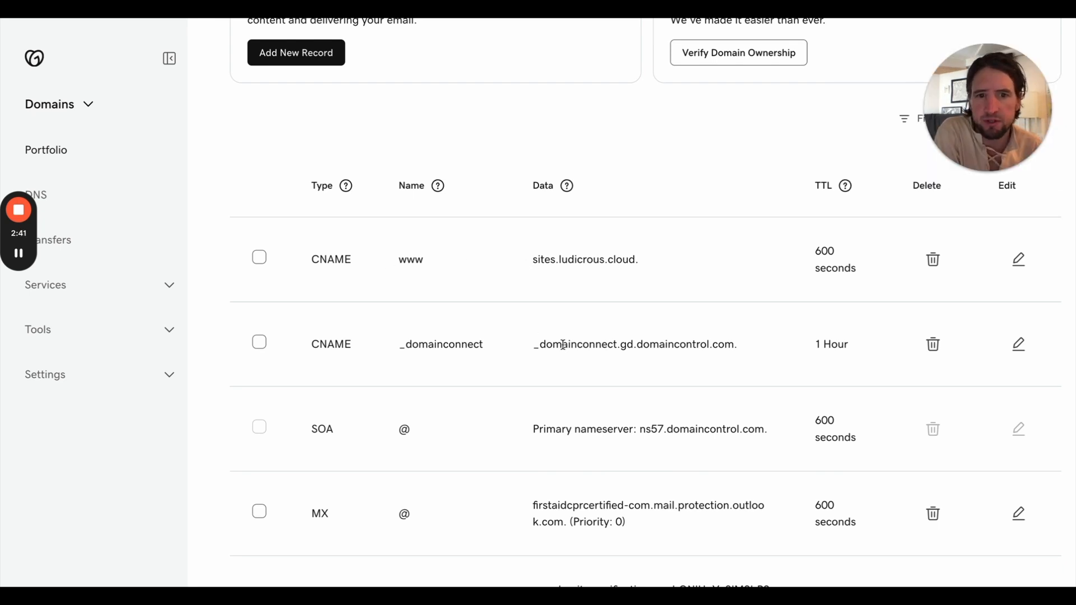
pyautogui.moveTo(563, 346); pyautogui.dragTo(670, 342)
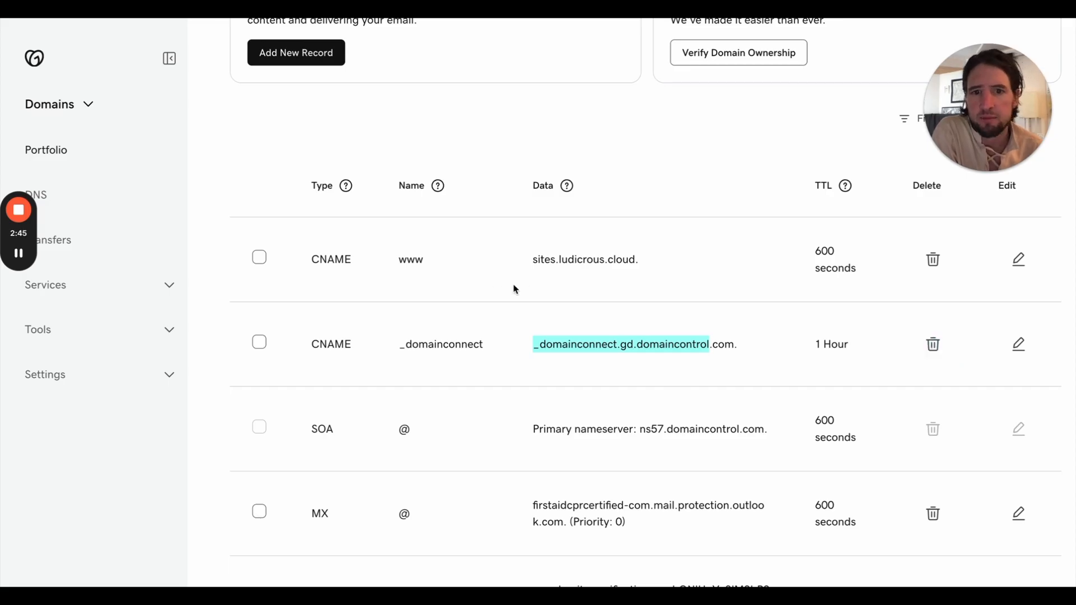
pyautogui.hotkey('ctrl', 'Tab')
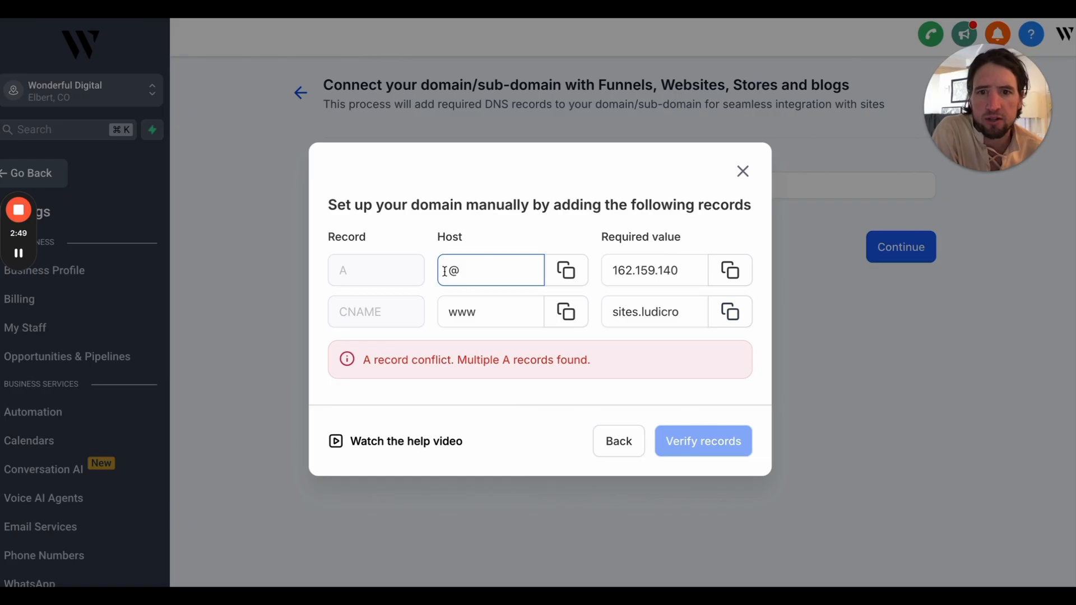
# Copy the required A record value and return to page 1 of GoDaddy's DNS records
pyautogui.click(730, 272)
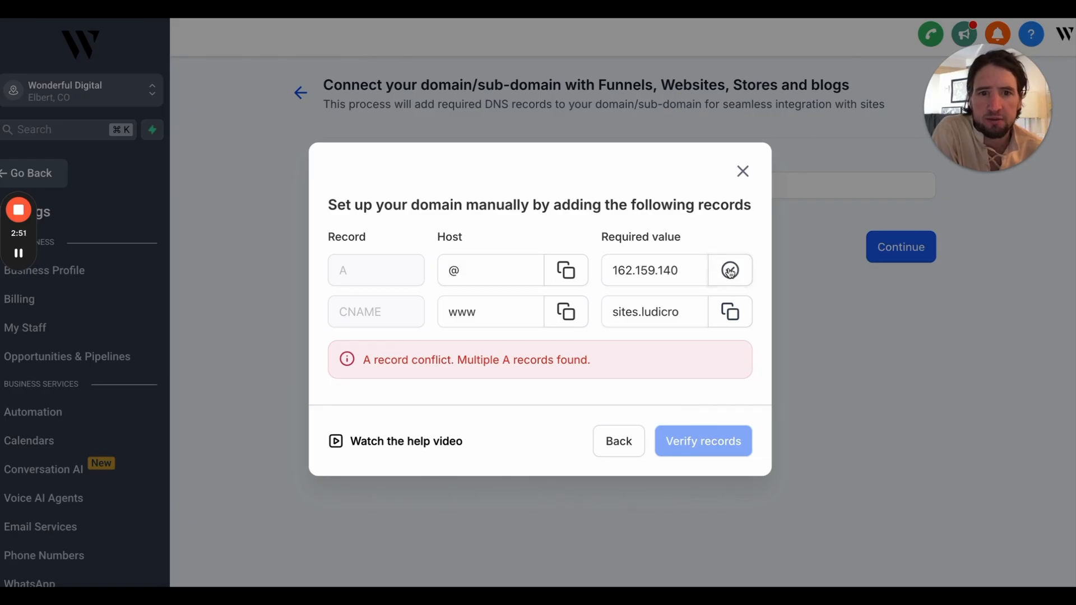
pyautogui.hotkey('ctrl', 'shift', 'Tab')
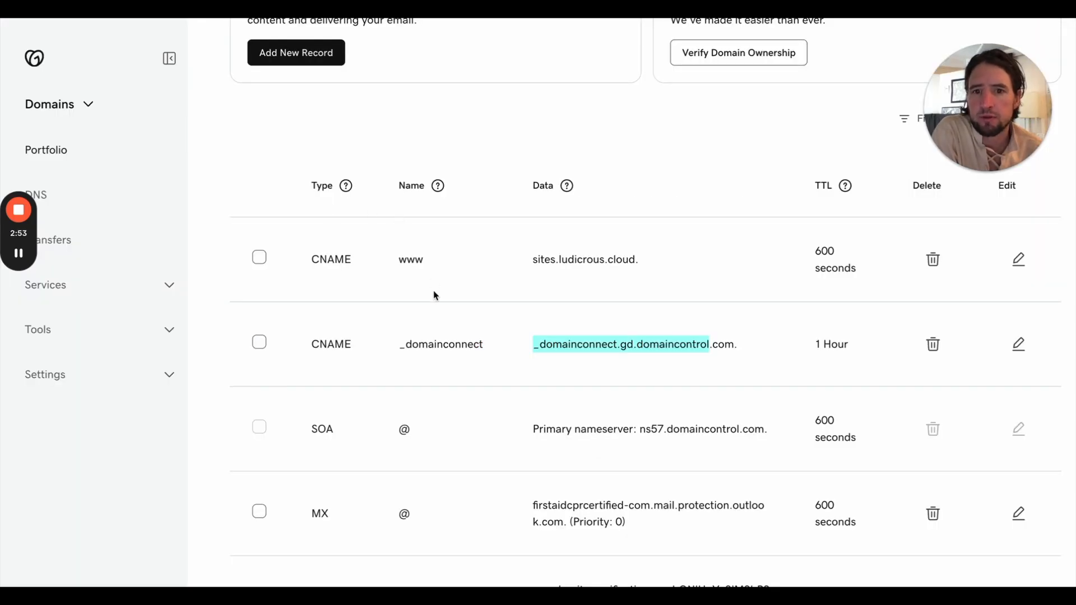
pyautogui.scroll(-5, 432, 293)
pyautogui.scroll(-3, 432, 318)
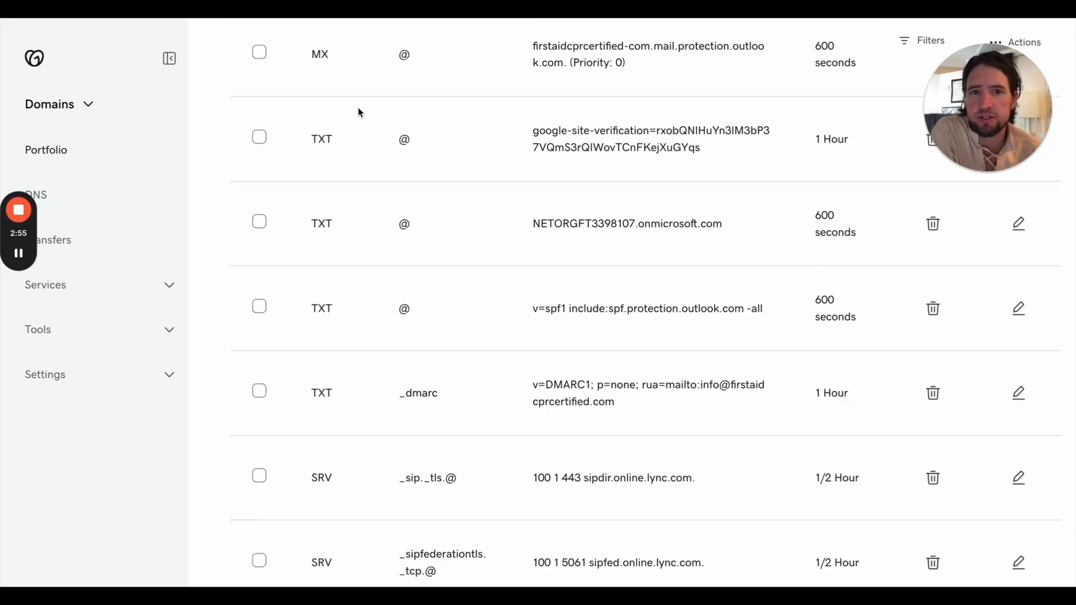
pyautogui.scroll(-2, 591, 263)
pyautogui.scroll(-1, 594, 290)
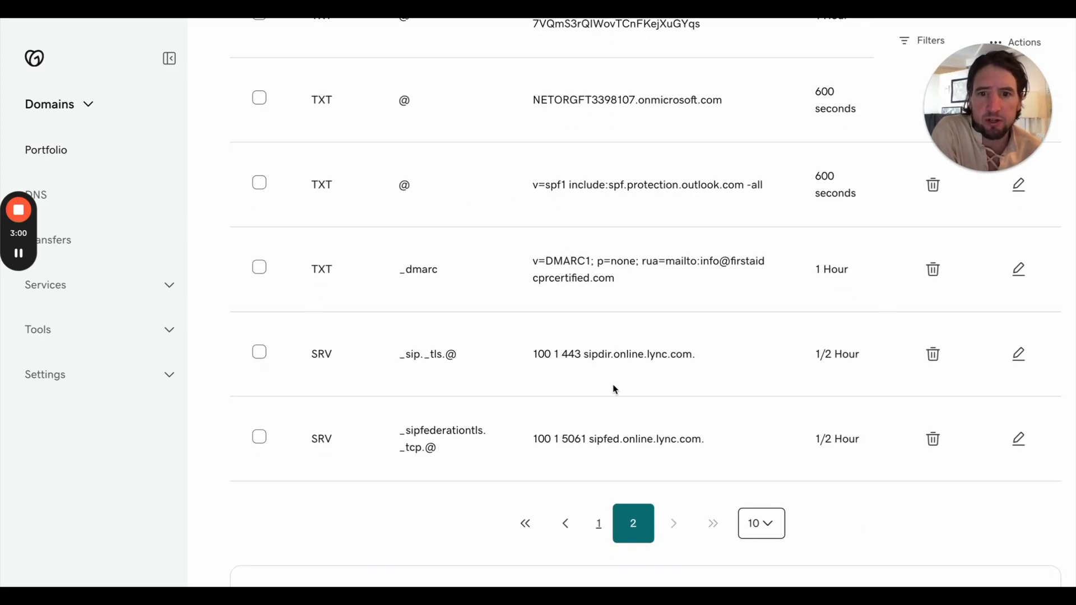
pyautogui.click(599, 524)
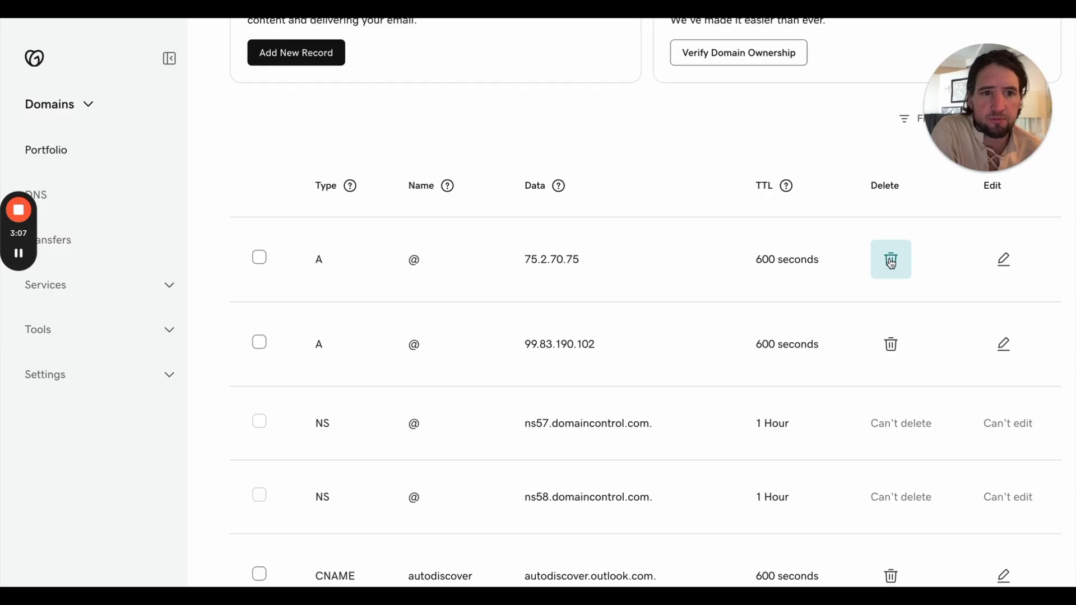
# Delete the A record pointing to 75.2.70.75, confirming with the SMS verification code
pyautogui.click(892, 260)
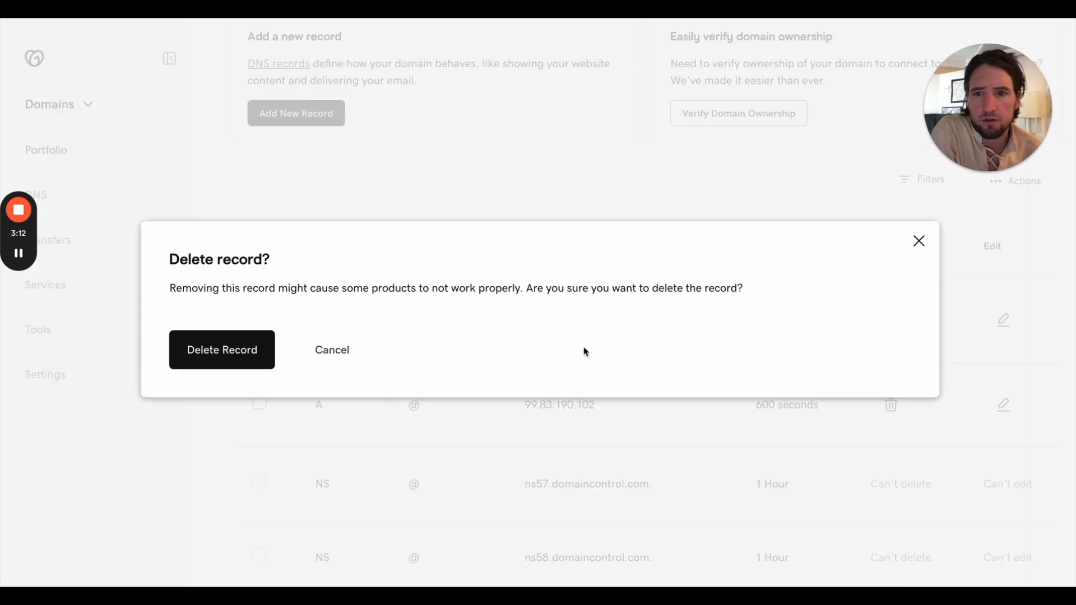
pyautogui.click(189, 348)
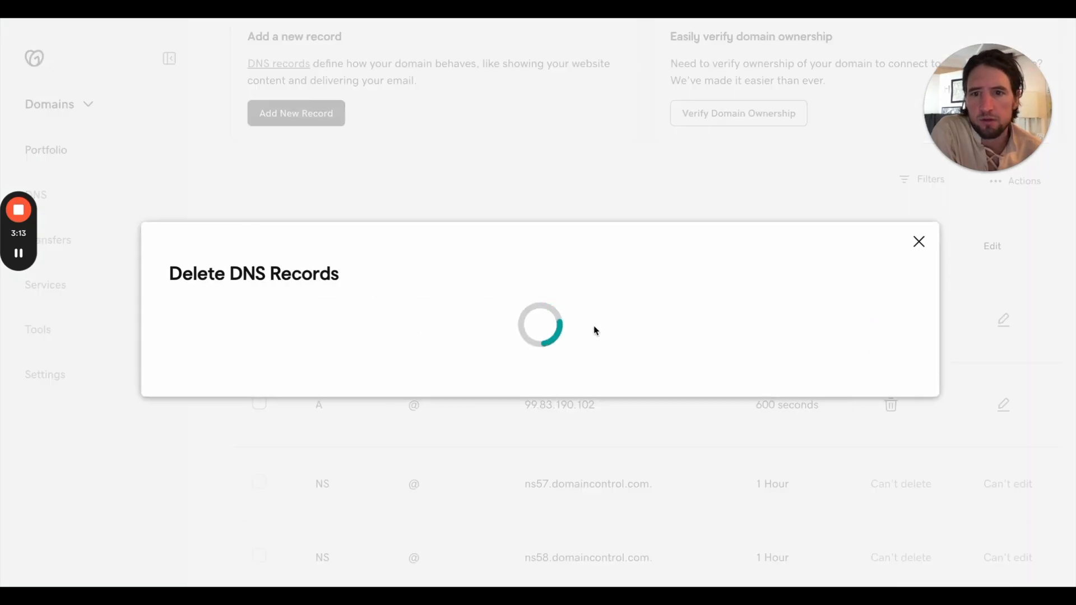
pyautogui.click(245, 386)
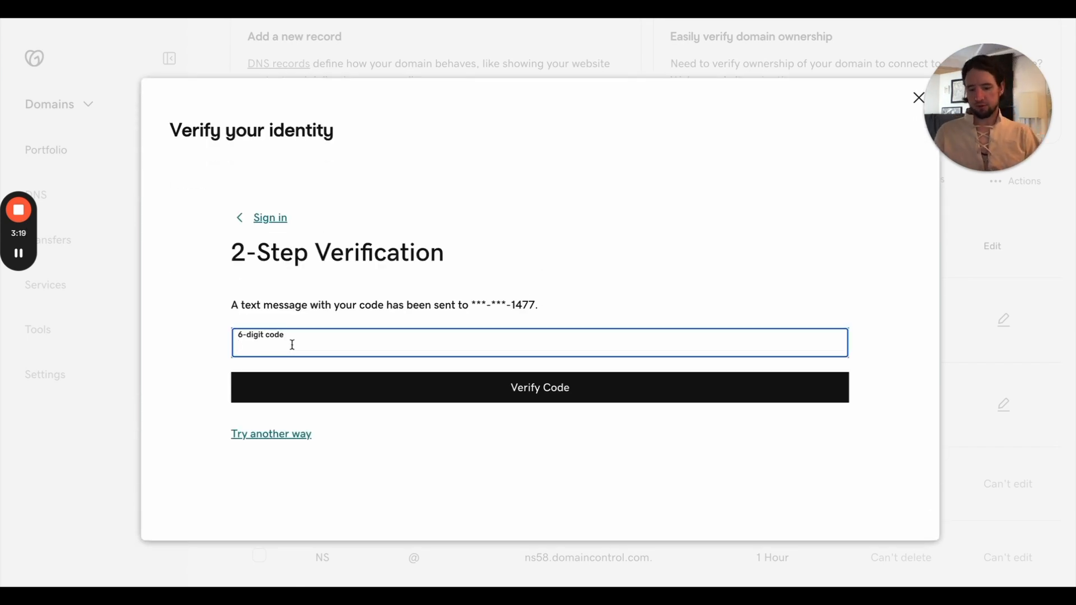
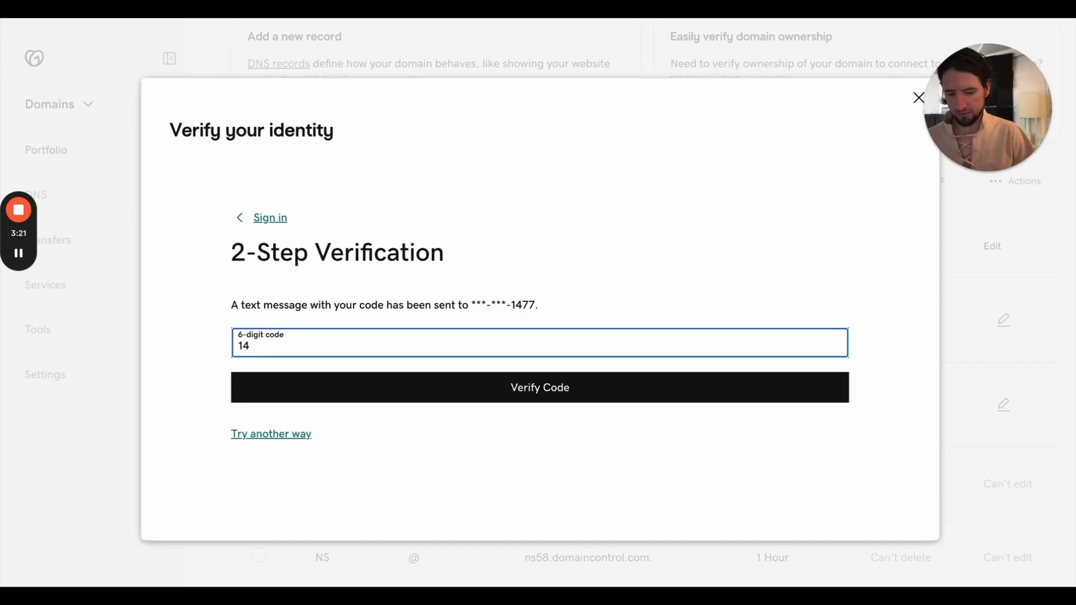
pyautogui.press('Return')
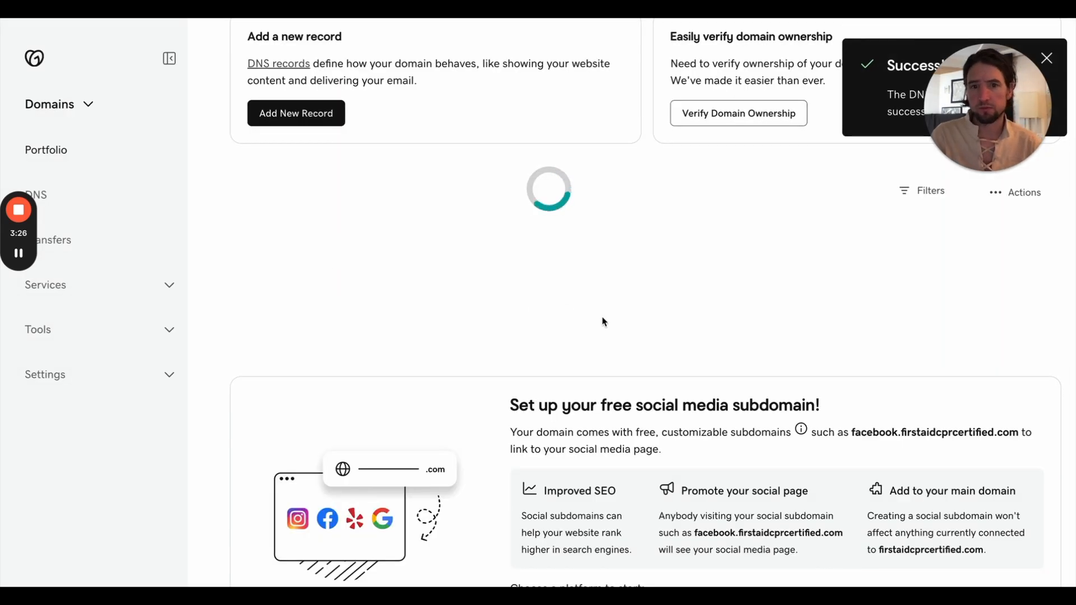
pyautogui.click(894, 318)
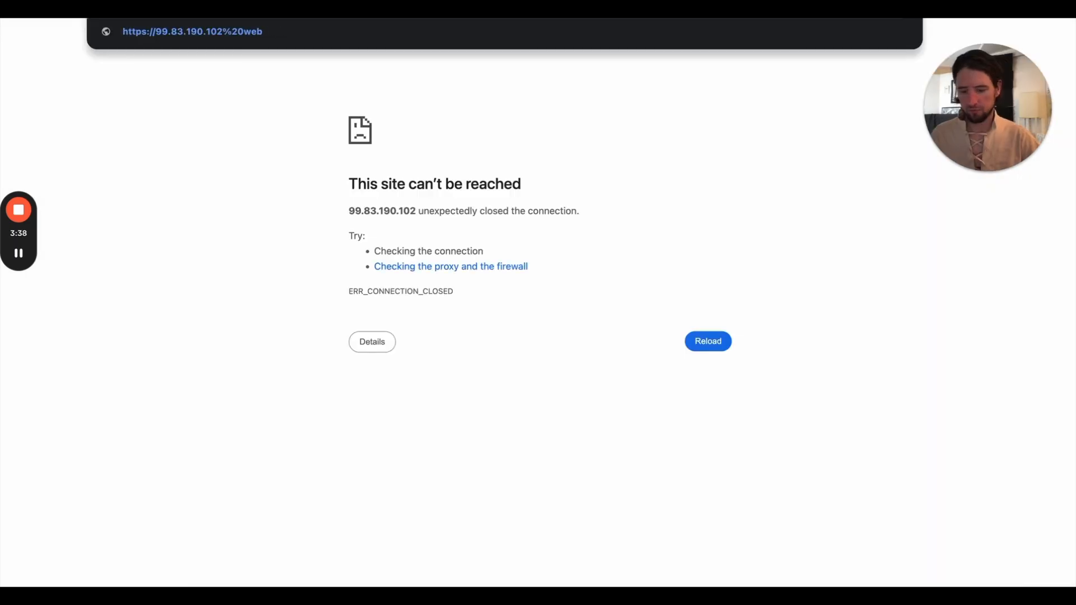
# Search 99.83.190.102 to confirm it is Webflow's, then copy GoHighLevel's required A value
pyautogui.press('Return')
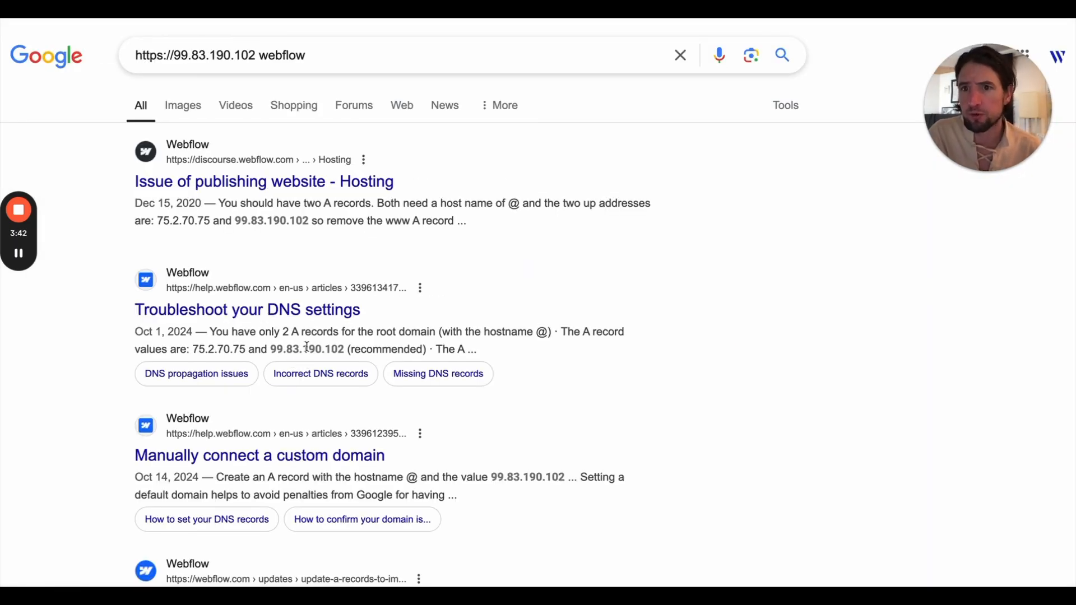
pyautogui.hotkey('ctrl', 'Tab')
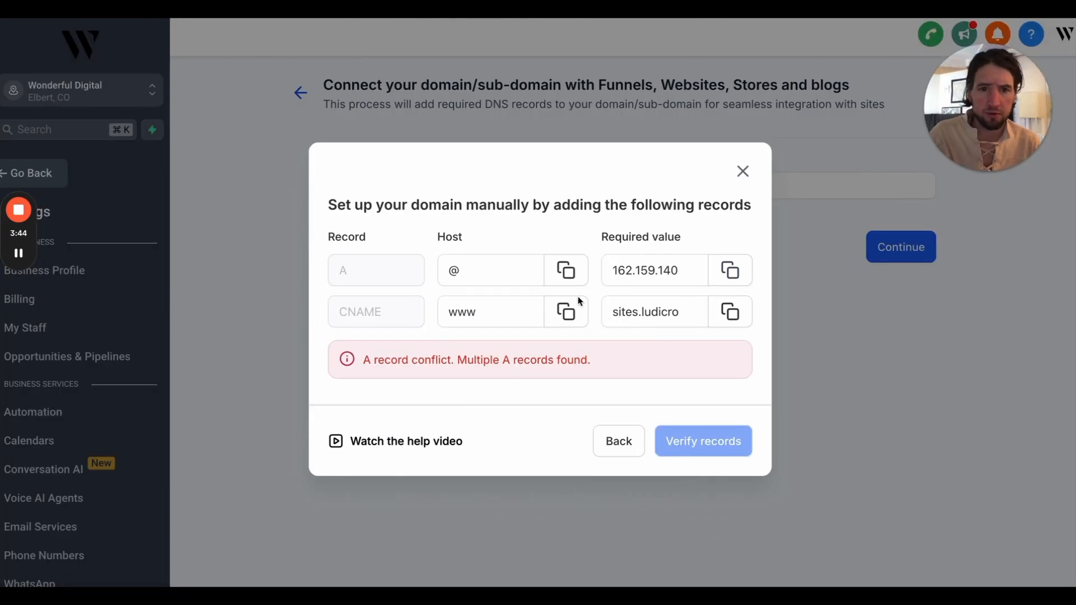
pyautogui.click(728, 271)
# Change the root @ A record from 99.83.190.102 to 162.159.140.166 and save it
pyautogui.hotkey('ctrl', 'Tab')
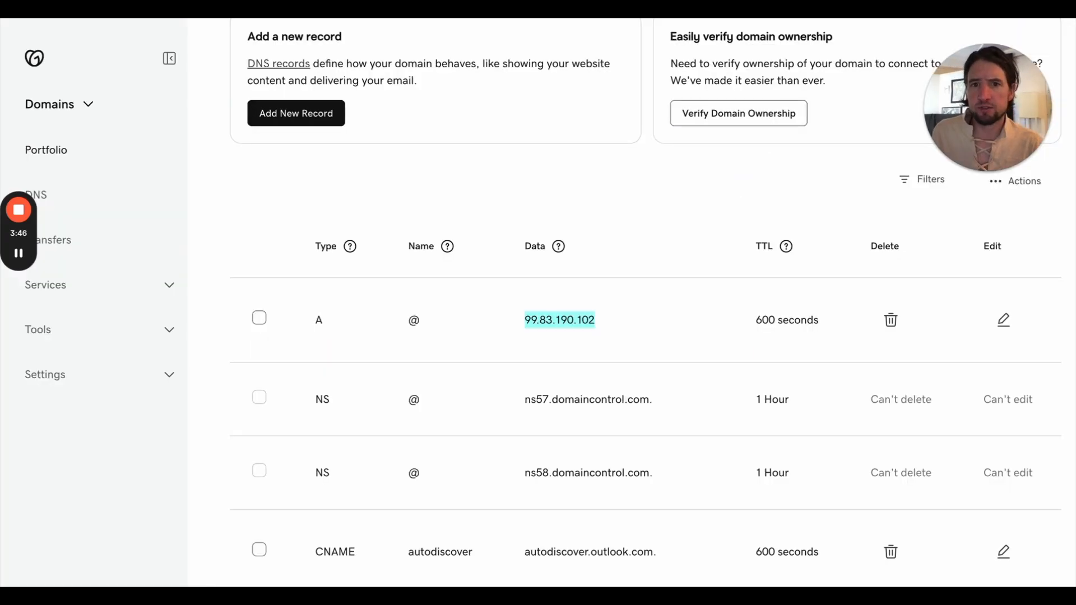
pyautogui.click(1017, 324)
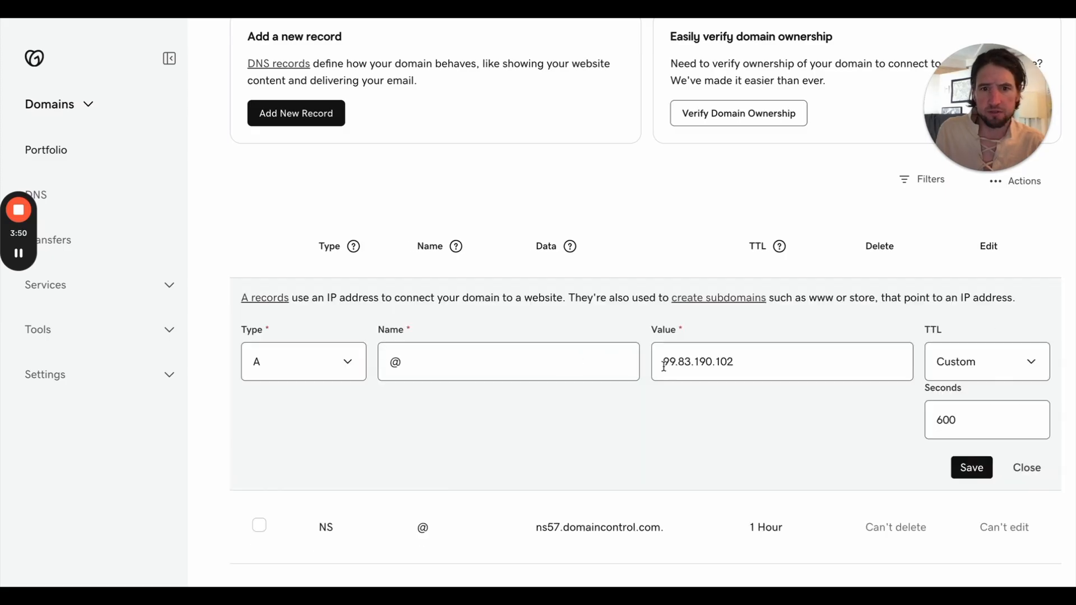
pyautogui.doubleClick(693, 369)
pyautogui.hotkey('ctrl', 'v')
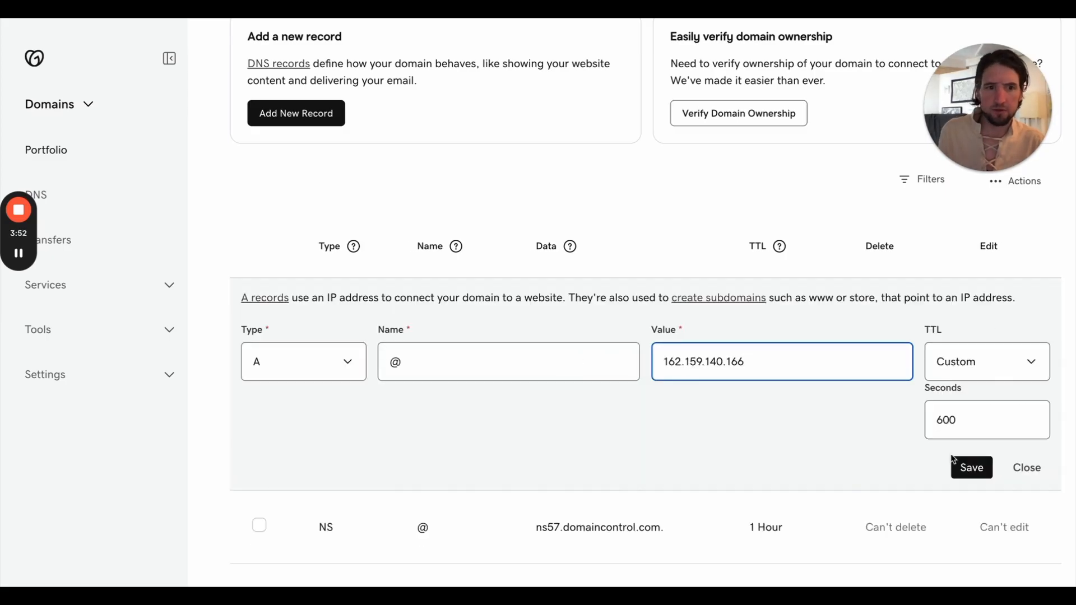
pyautogui.click(976, 466)
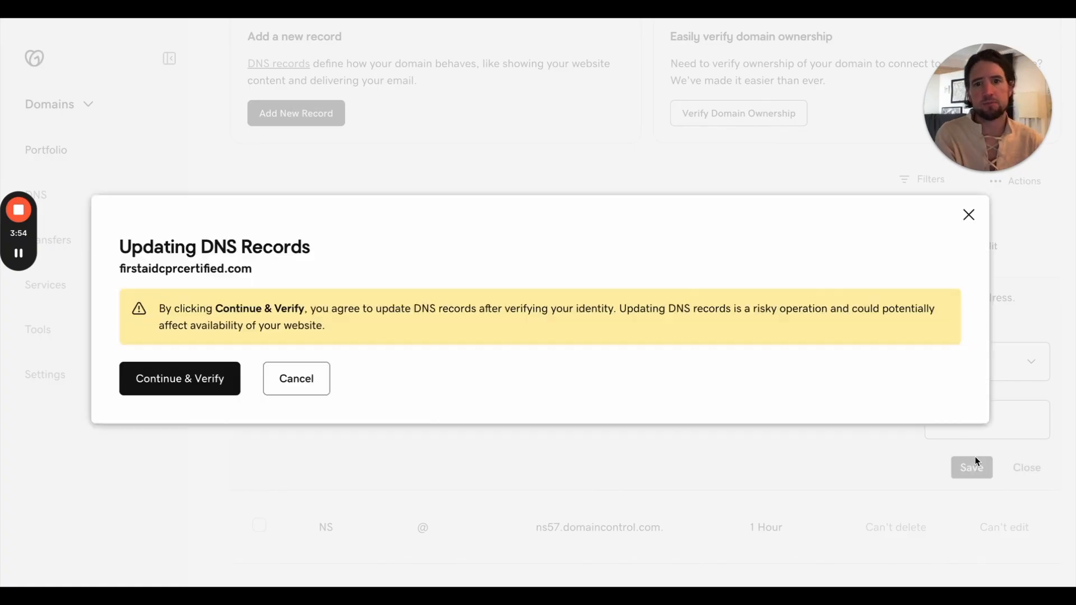
# Verify the A record update with the SMS code and highlight the saved 162.159.140.166 value
pyautogui.click(214, 377)
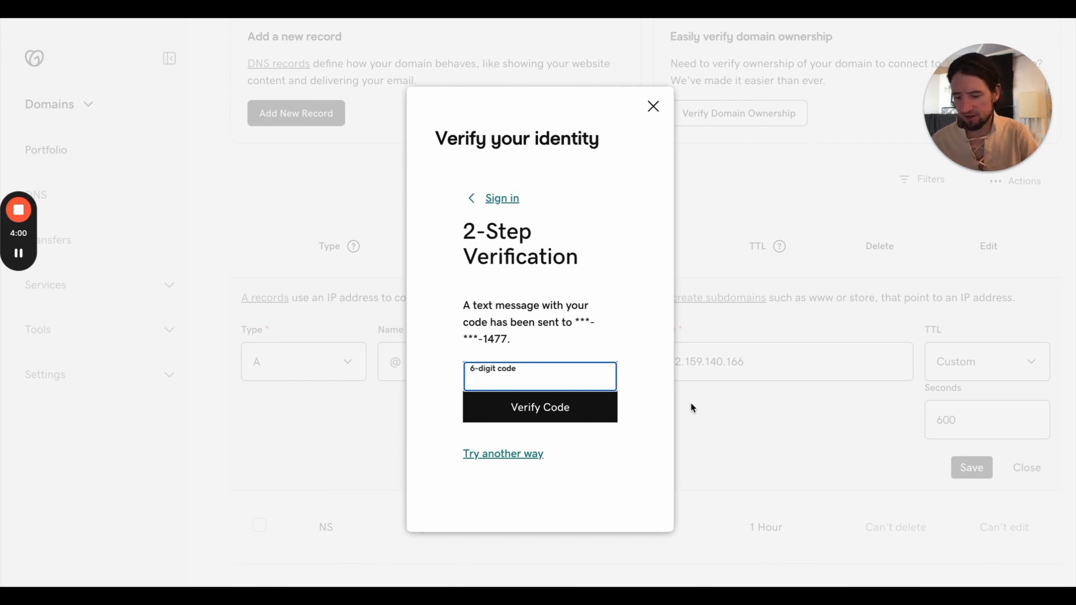
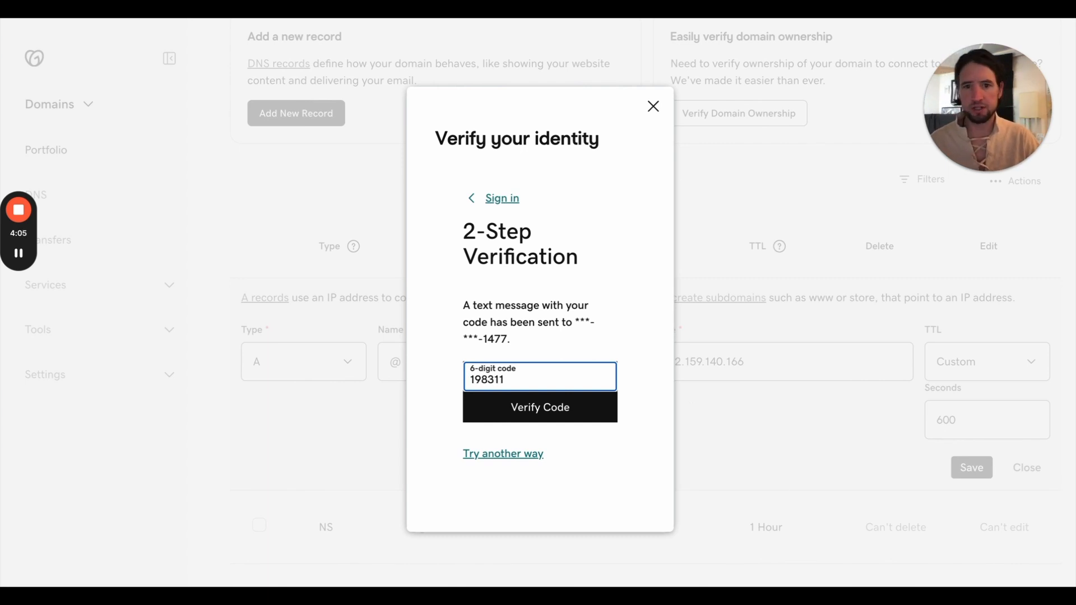
pyautogui.click(572, 407)
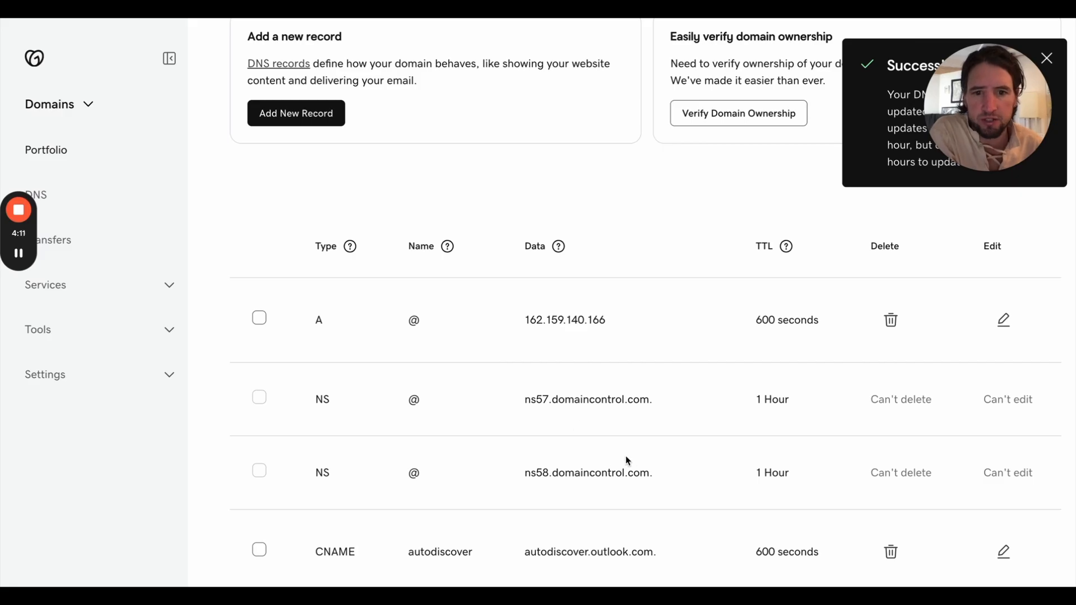
pyautogui.doubleClick(318, 320)
pyautogui.click(397, 323)
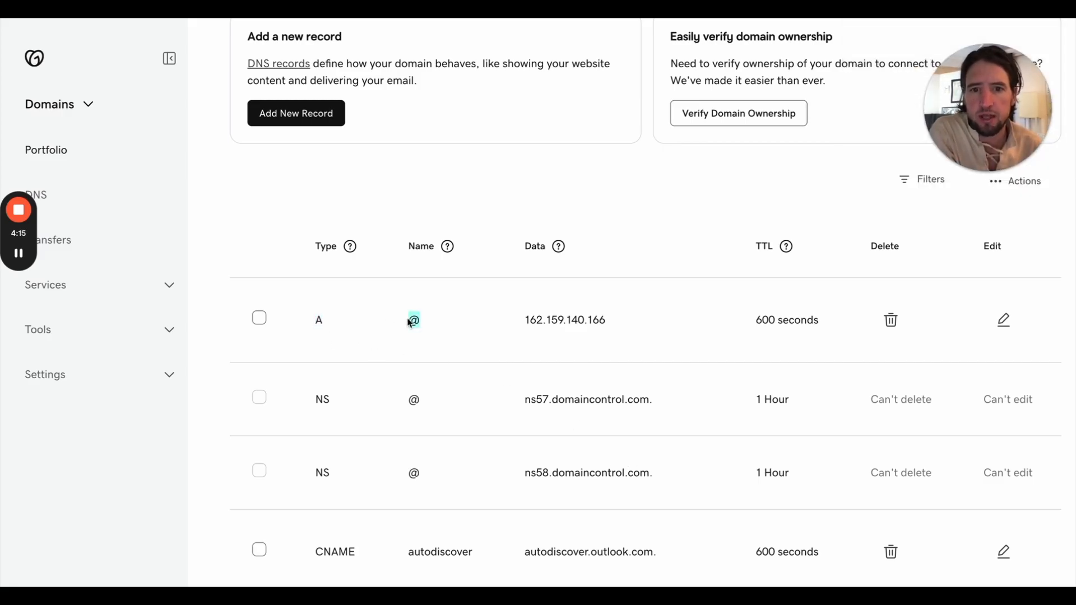
pyautogui.doubleClick(558, 320)
pyautogui.scroll(1, 558, 322)
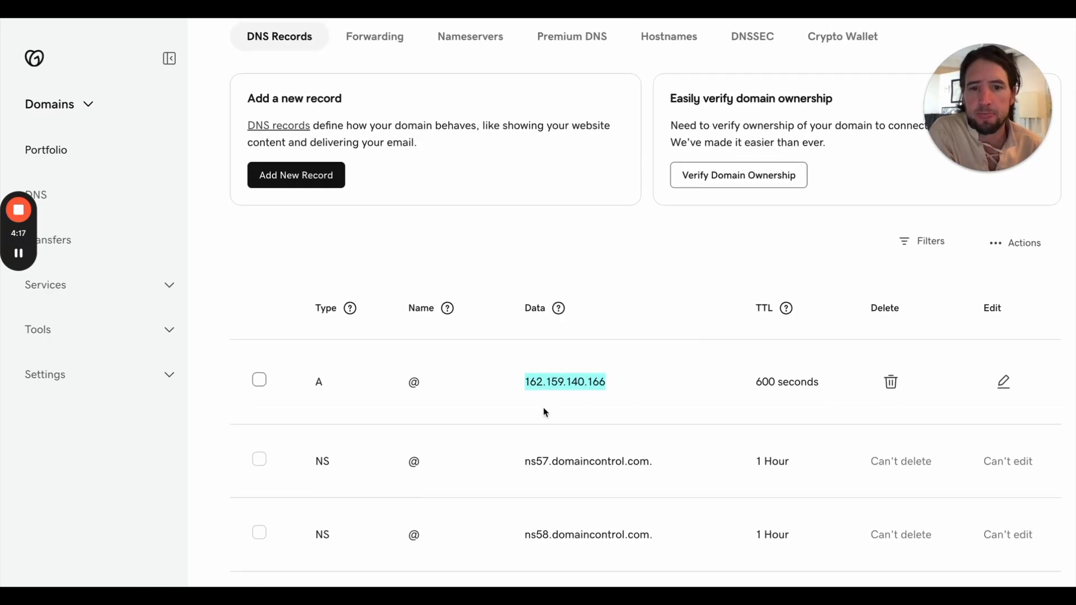
# Draft a new @ A record with the value 162.159.140.166
pyautogui.click(273, 178)
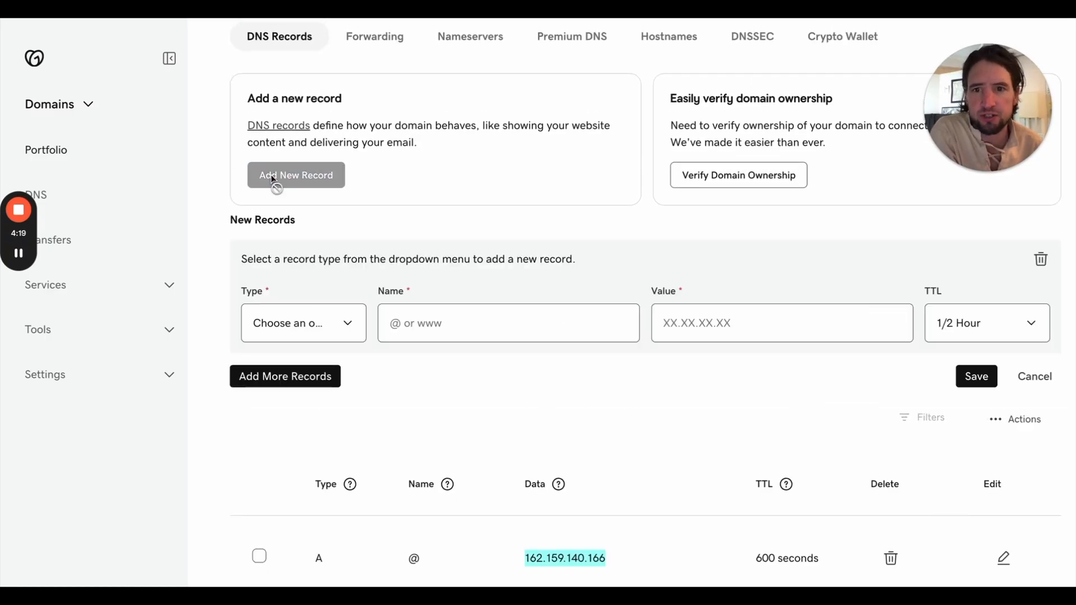
pyautogui.click(288, 324)
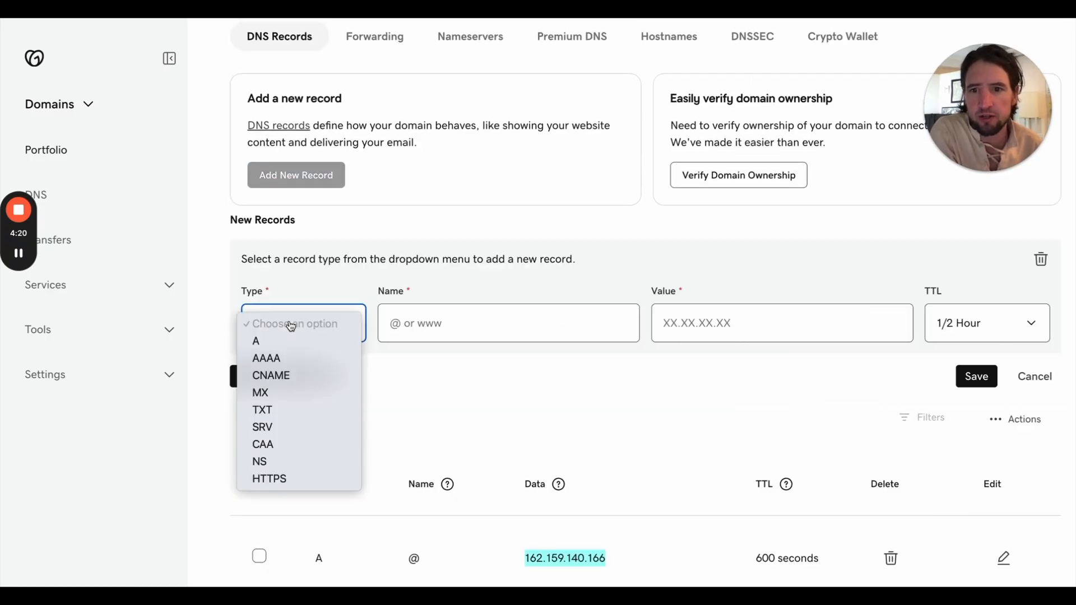
pyautogui.click(328, 342)
pyautogui.click(455, 325)
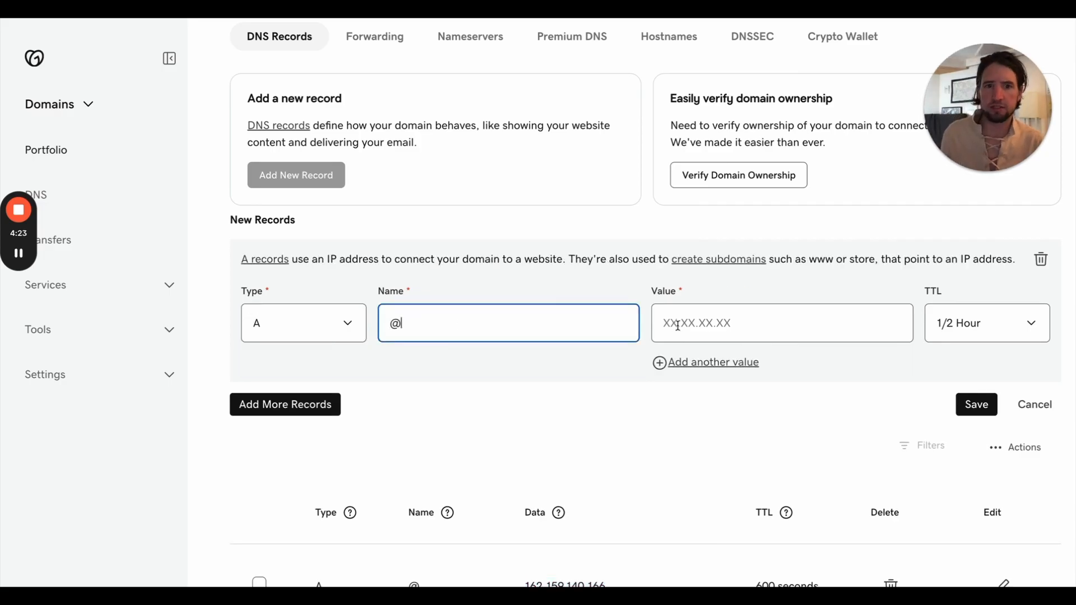
pyautogui.click(708, 325)
pyautogui.hotkey('ctrl', 'v')
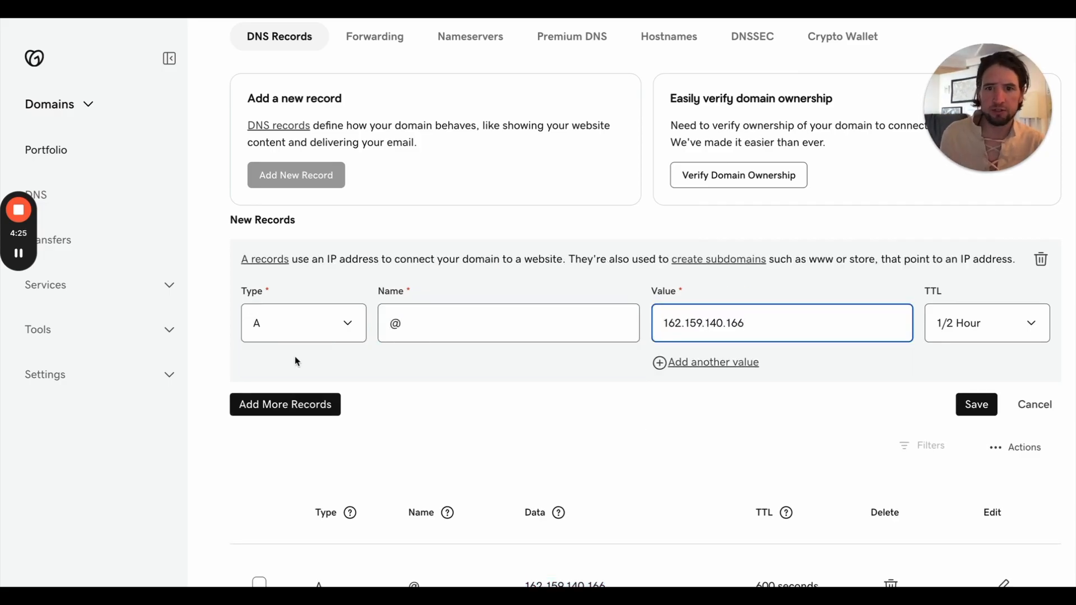
pyautogui.click(295, 406)
pyautogui.click(309, 471)
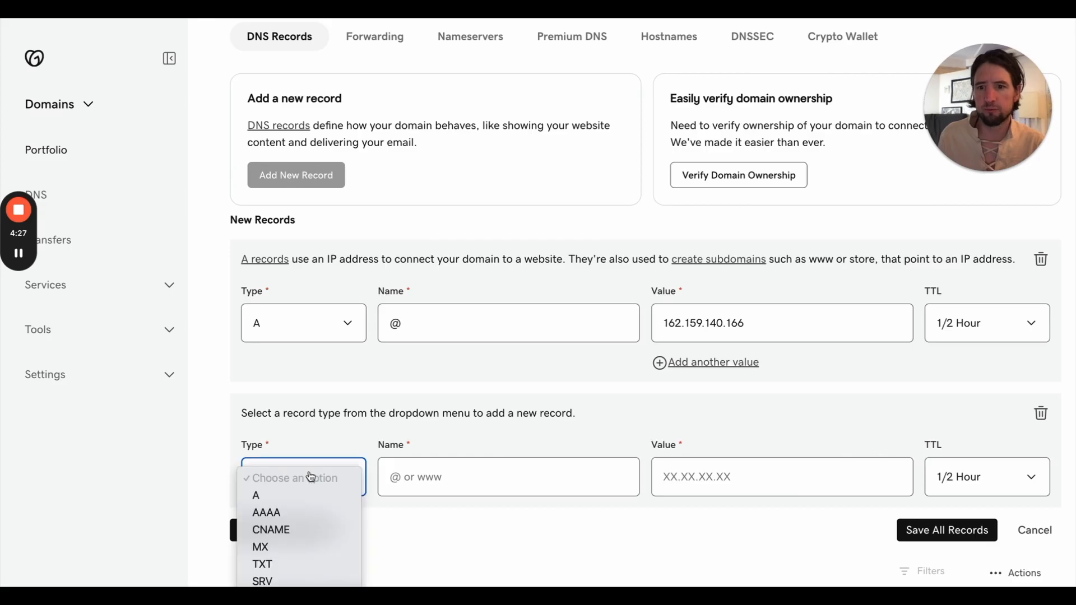
pyautogui.click(294, 527)
pyautogui.click(443, 476)
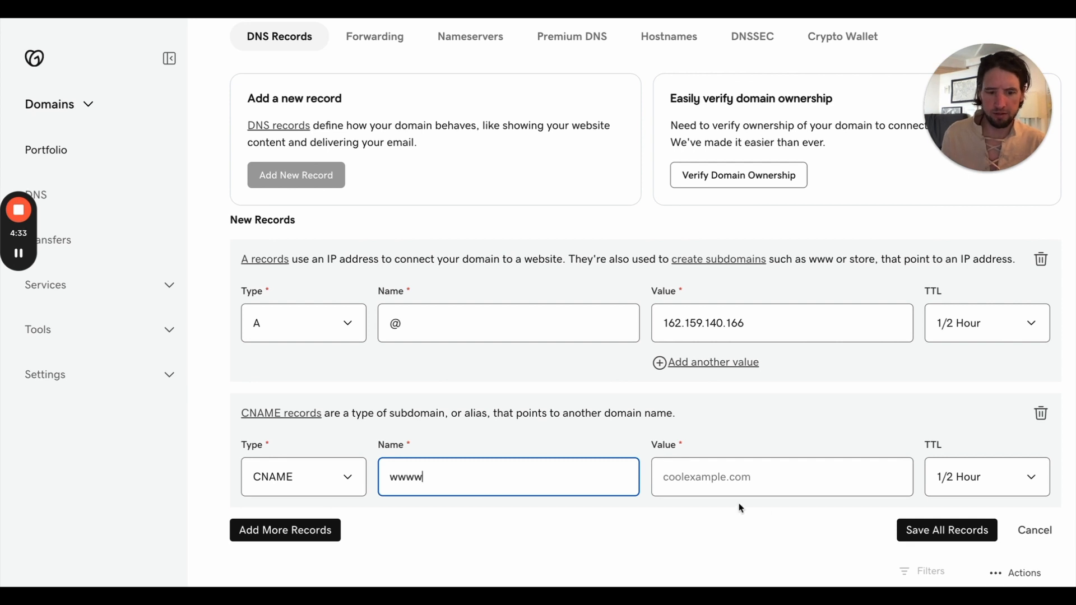
pyautogui.click(749, 473)
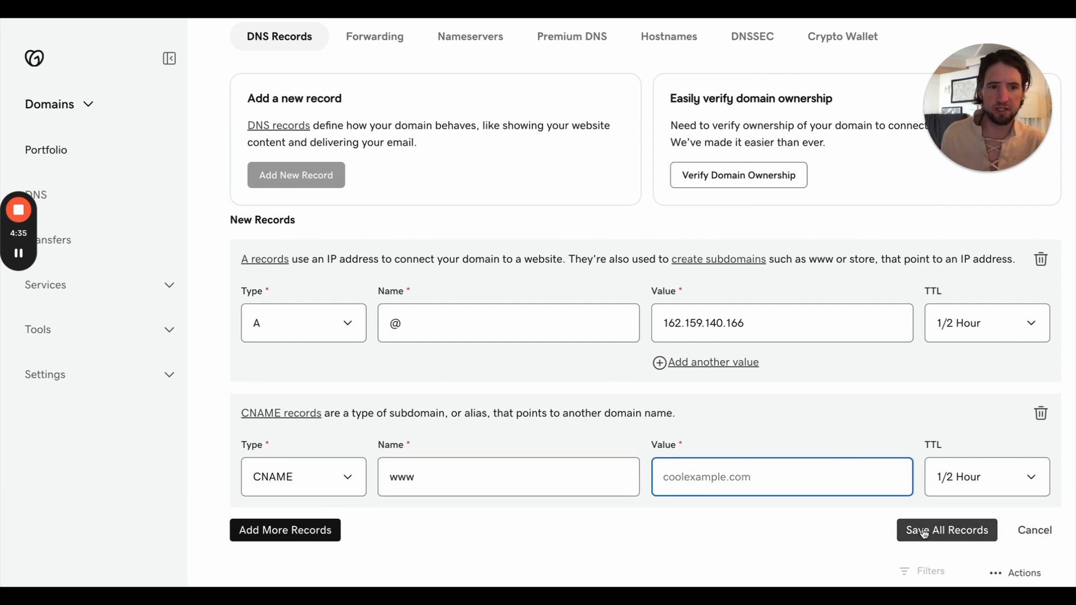
pyautogui.hotkey('ctrl', 'shift', 'Tab')
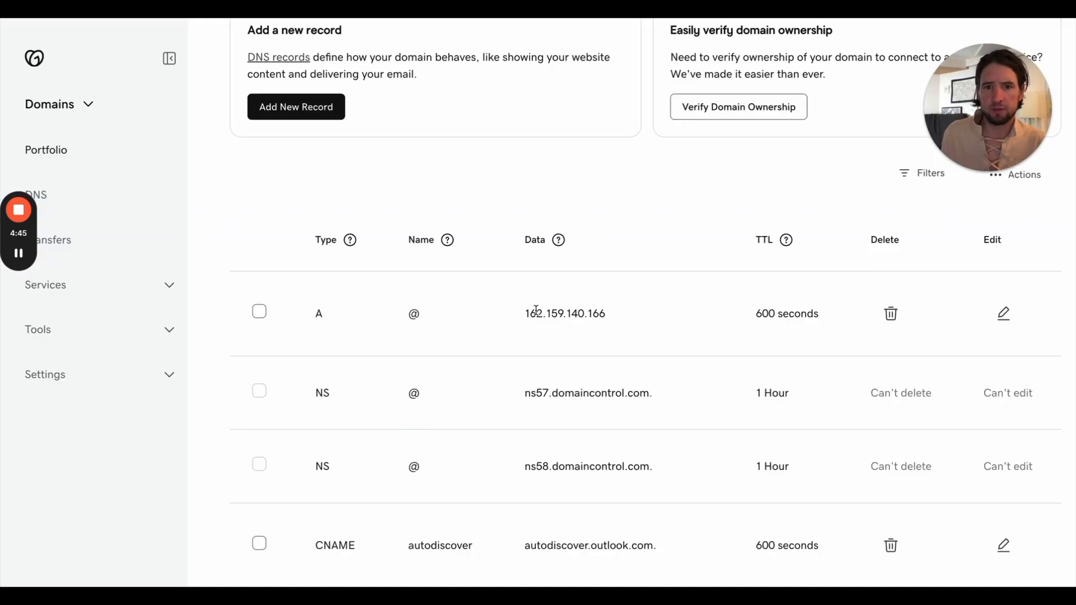
# Copy the A record IP 162.159.140.166 and run DNS record verification in GoHighLevel
pyautogui.doubleClick(537, 313)
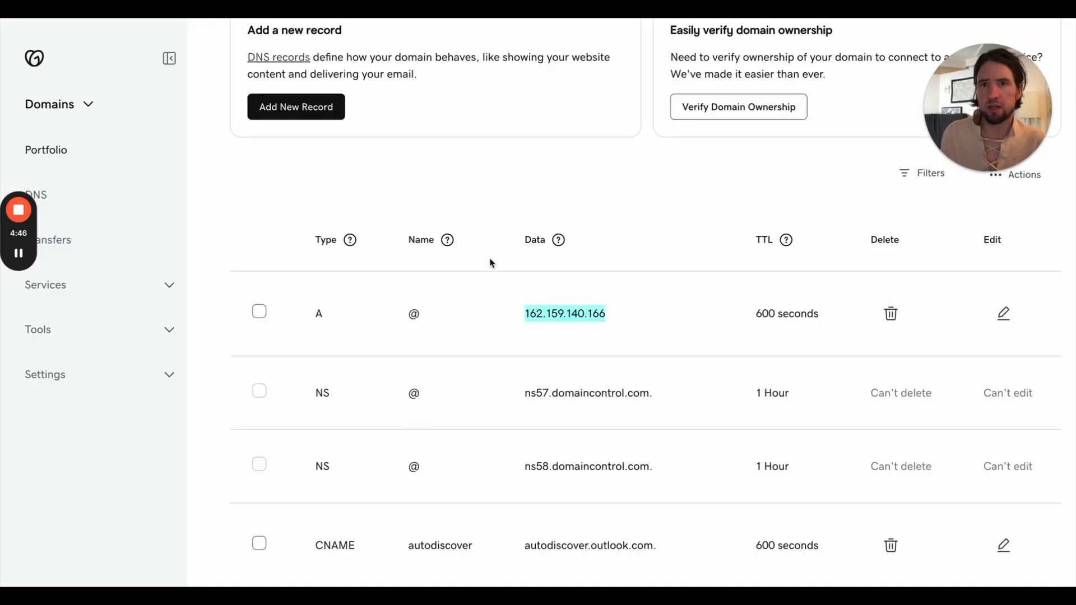
pyautogui.hotkey('ctrl', 'shift', 'Tab')
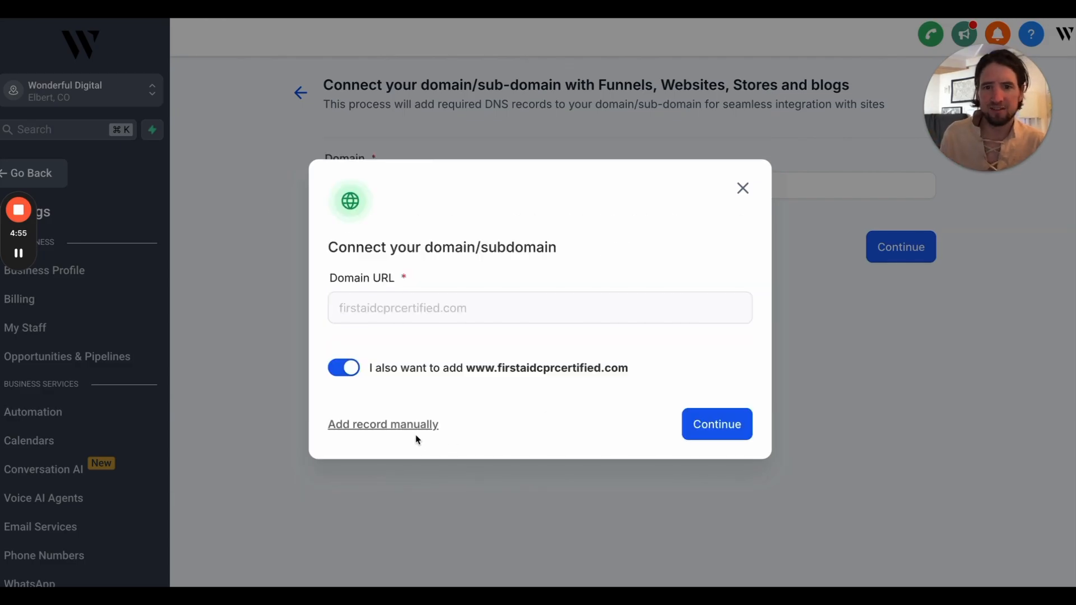
pyautogui.click(414, 426)
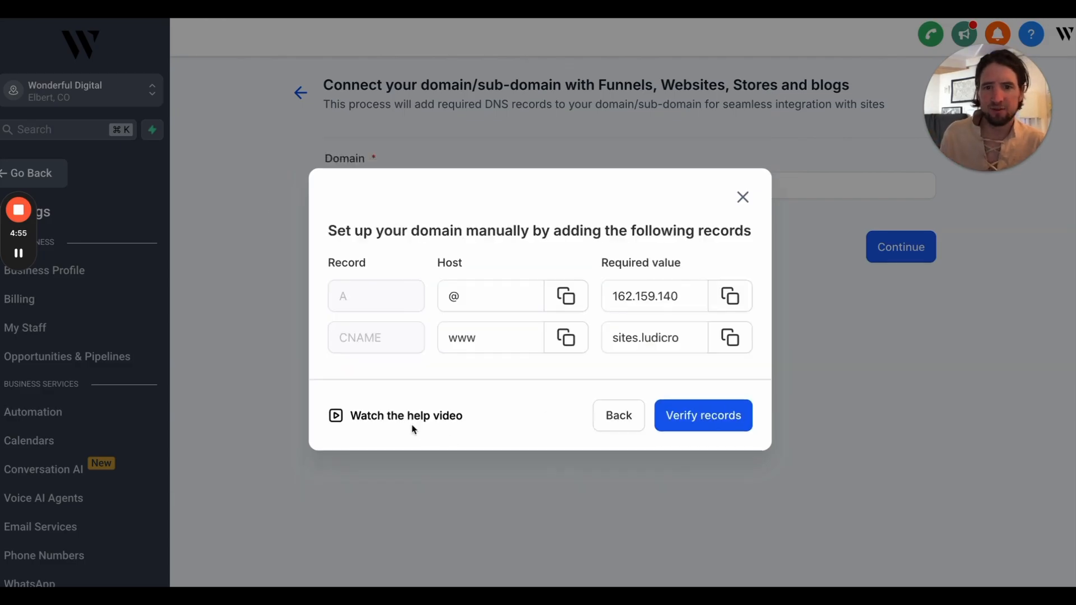
pyautogui.click(706, 418)
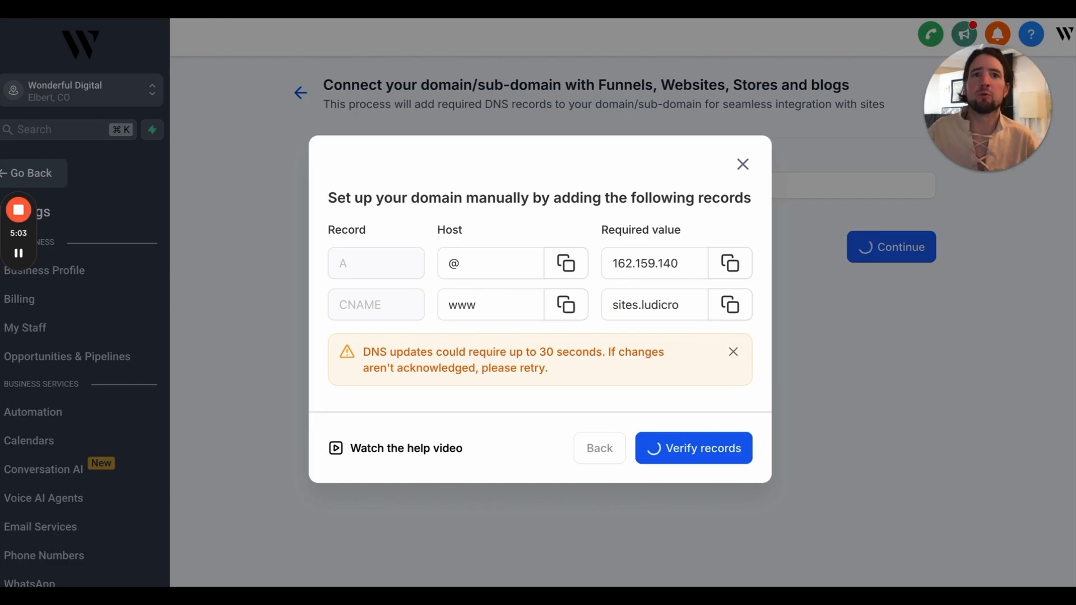
pyautogui.hotkey('ctrl', 'Tab')
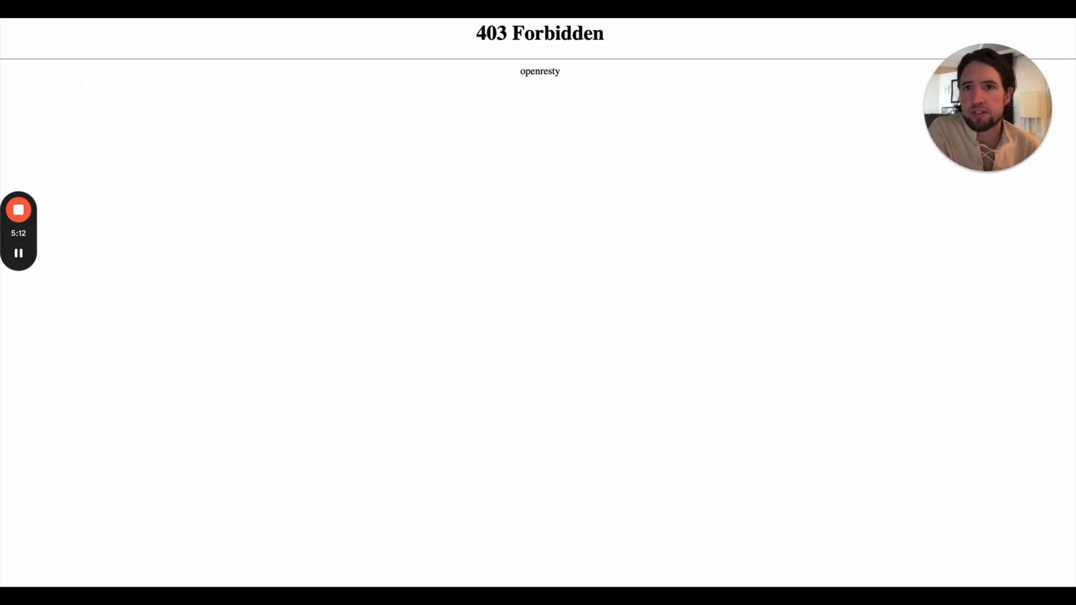
# Confirm the 'firstaidcprcertified.com added successfully' message in GoHighLevel's domain setup
pyautogui.hotkey('ctrl', 'shift', 'Tab')
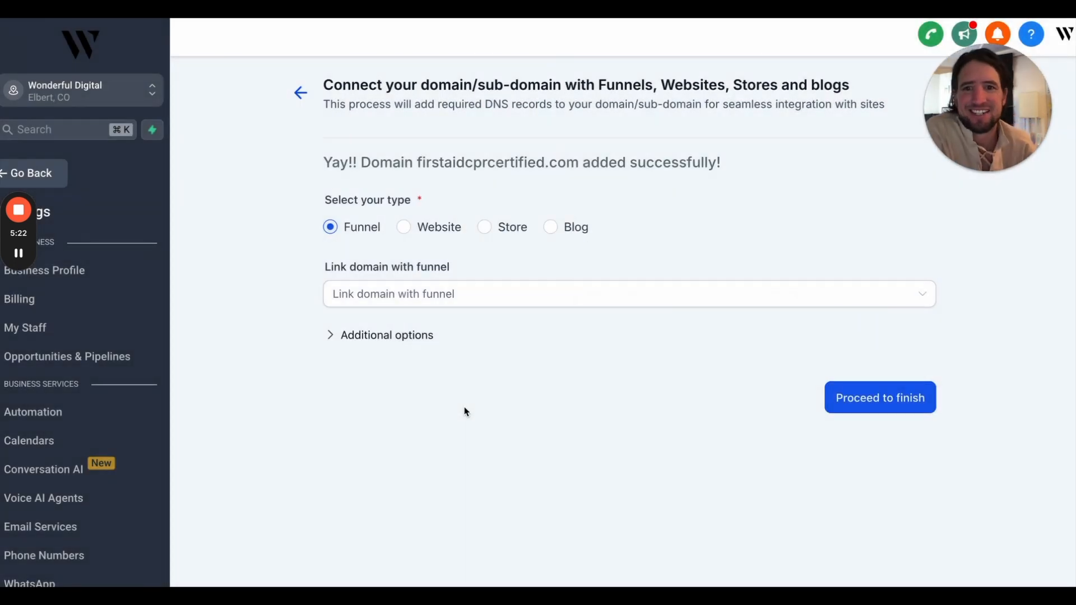
pyautogui.moveTo(1006, 120); pyautogui.dragTo(1009, 156)
pyautogui.moveTo(324, 163); pyautogui.dragTo(706, 164)
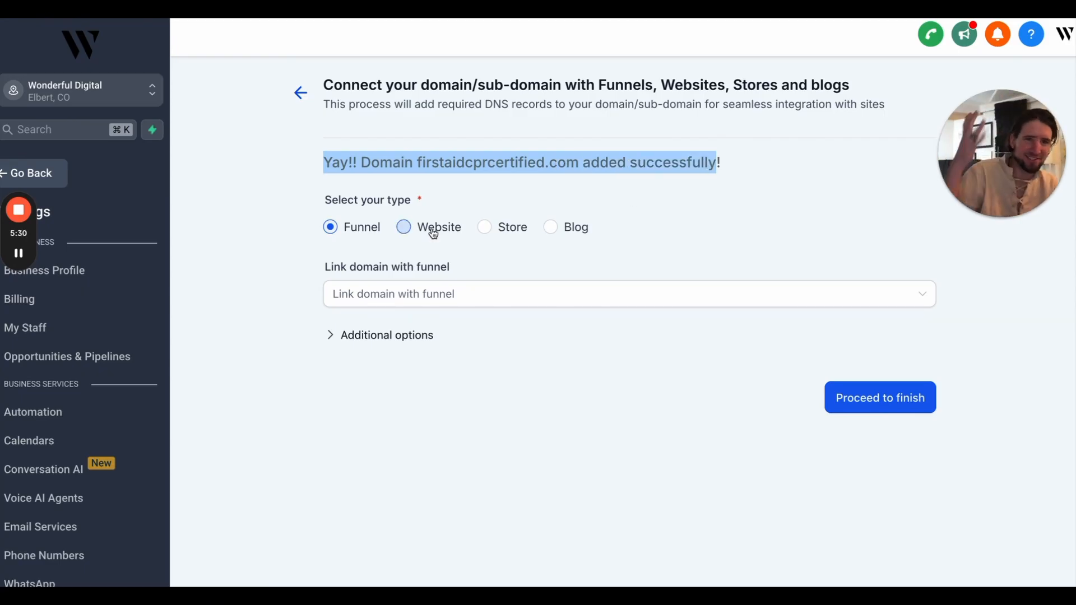
# Review the firstaidcprcertified.com records in GoDaddy DNS, then return to the domain setup
pyautogui.hotkey('ctrl', 'Tab')
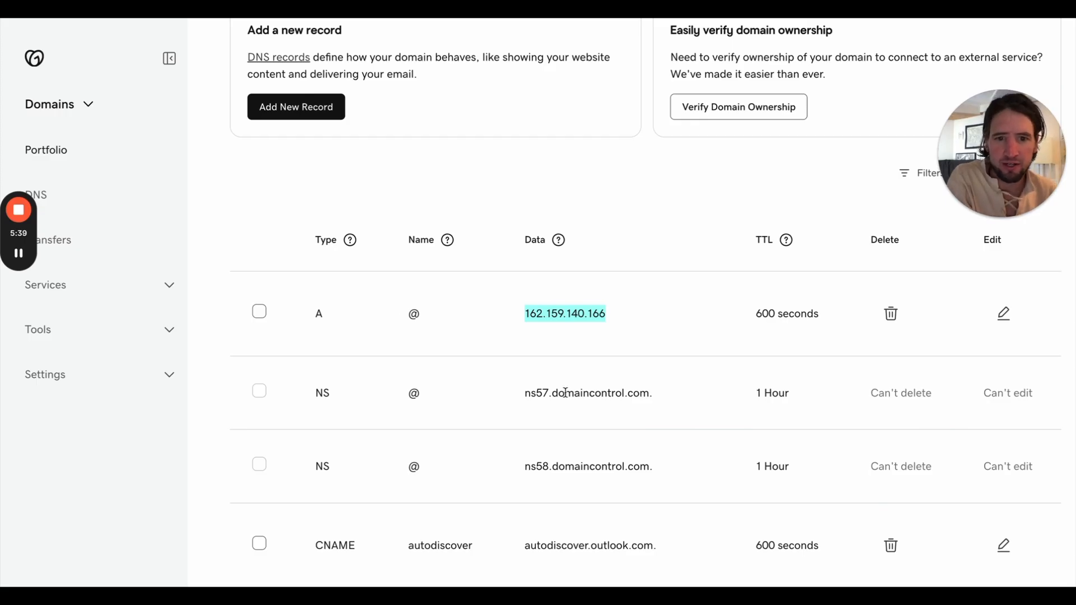
pyautogui.scroll(-3, 594, 419)
pyautogui.scroll(-5, 595, 420)
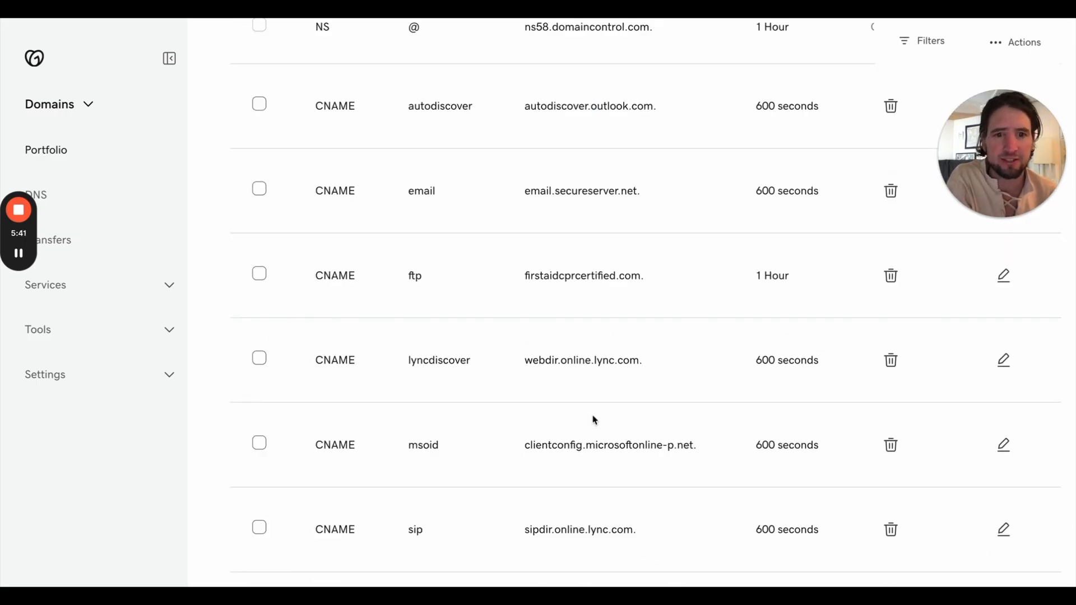
pyautogui.scroll(-2, 594, 419)
pyautogui.scroll(8, 594, 419)
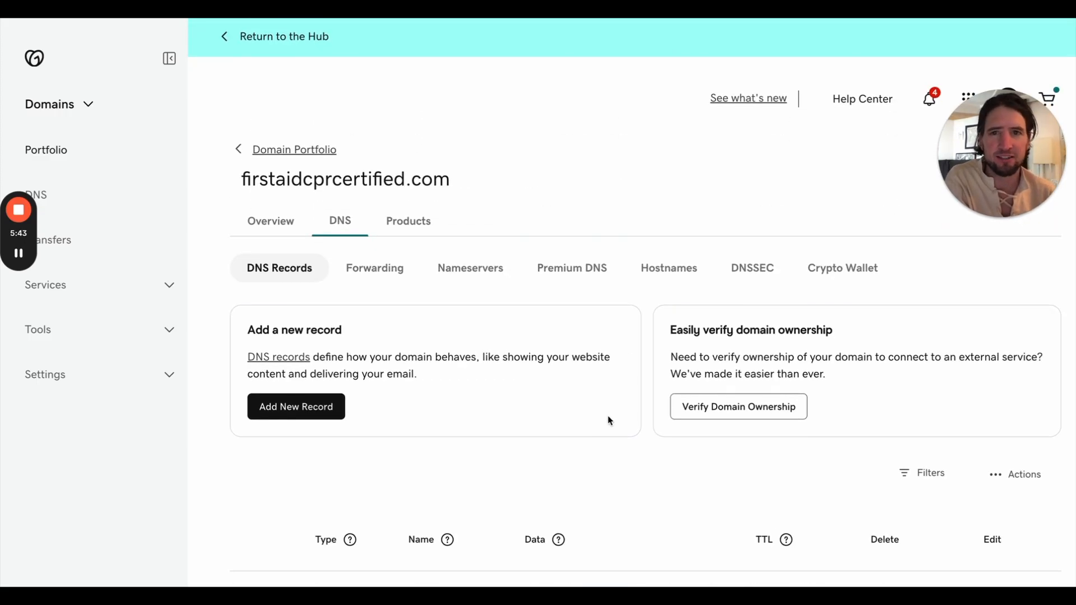
pyautogui.hotkey('ctrl', 'Tab')
# Link the domain as a Website to First Aid CPR Certified and finish connecting it
pyautogui.click(548, 305)
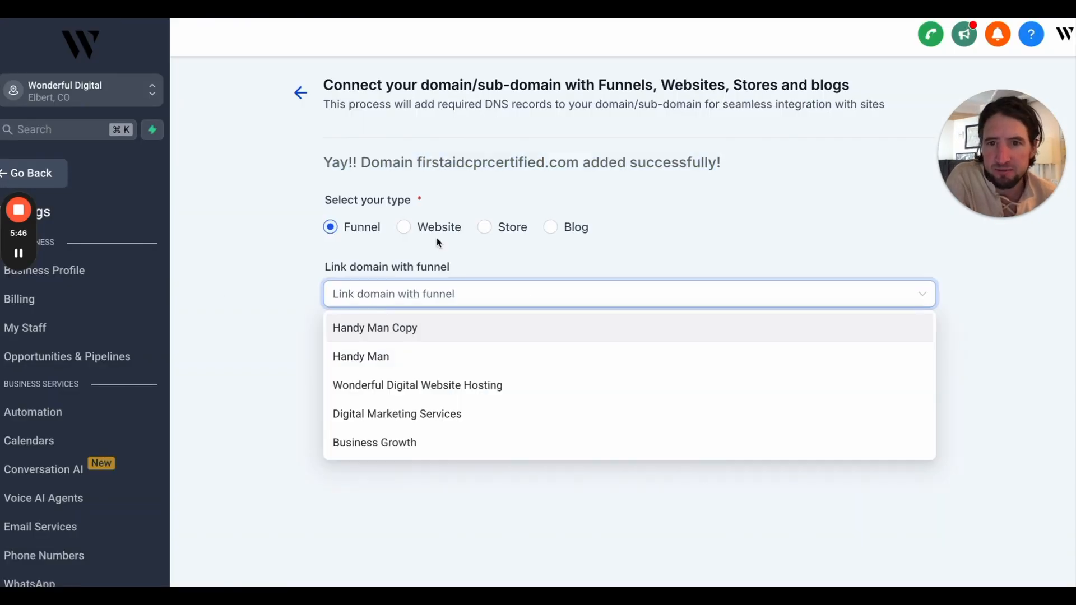
pyautogui.click(403, 227)
pyautogui.click(402, 293)
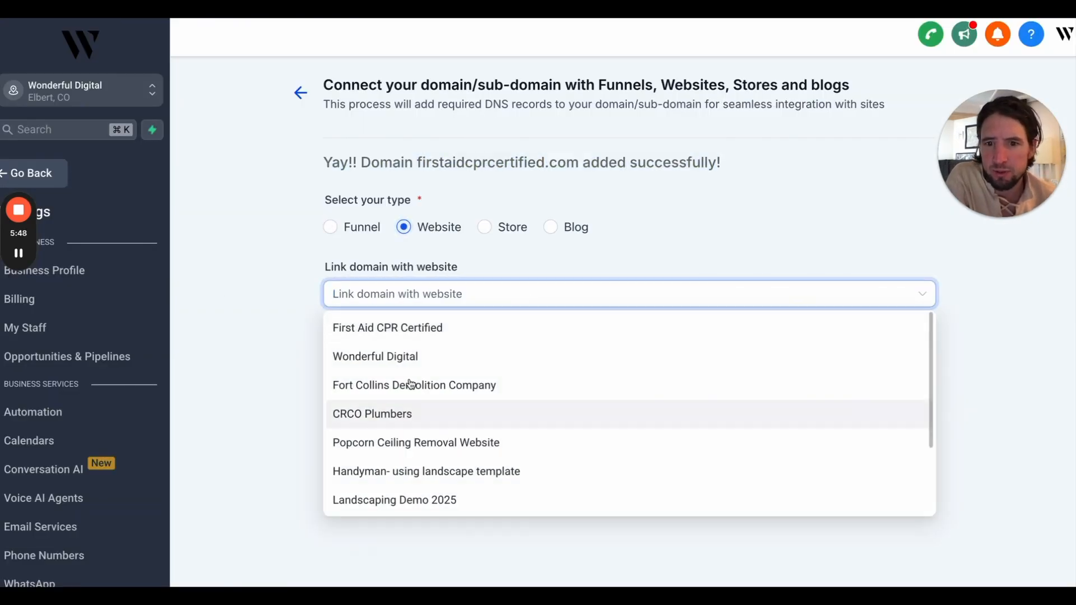
pyautogui.click(352, 328)
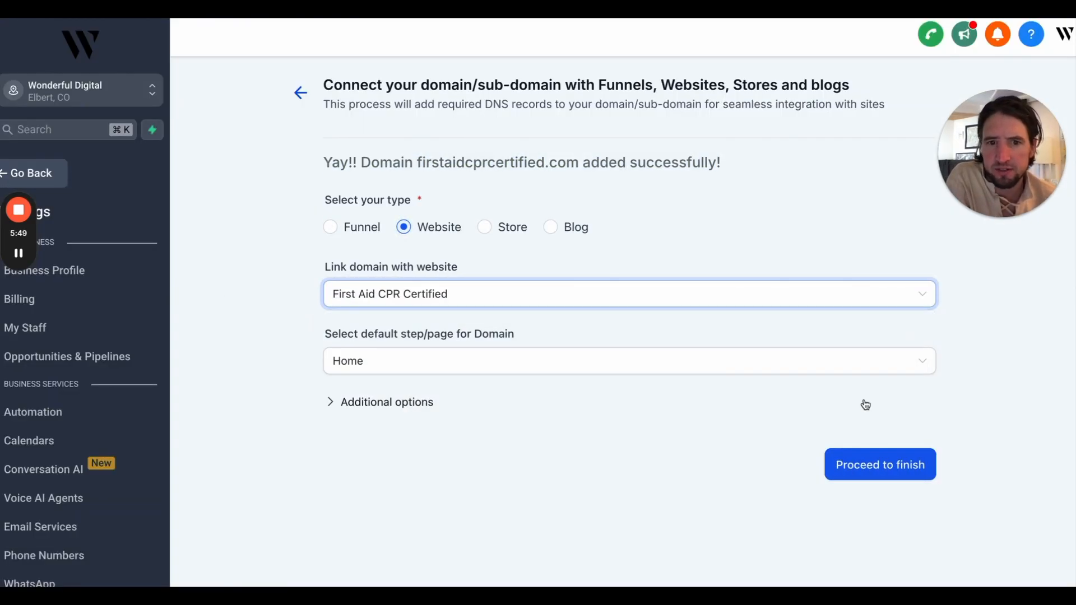
pyautogui.click(872, 466)
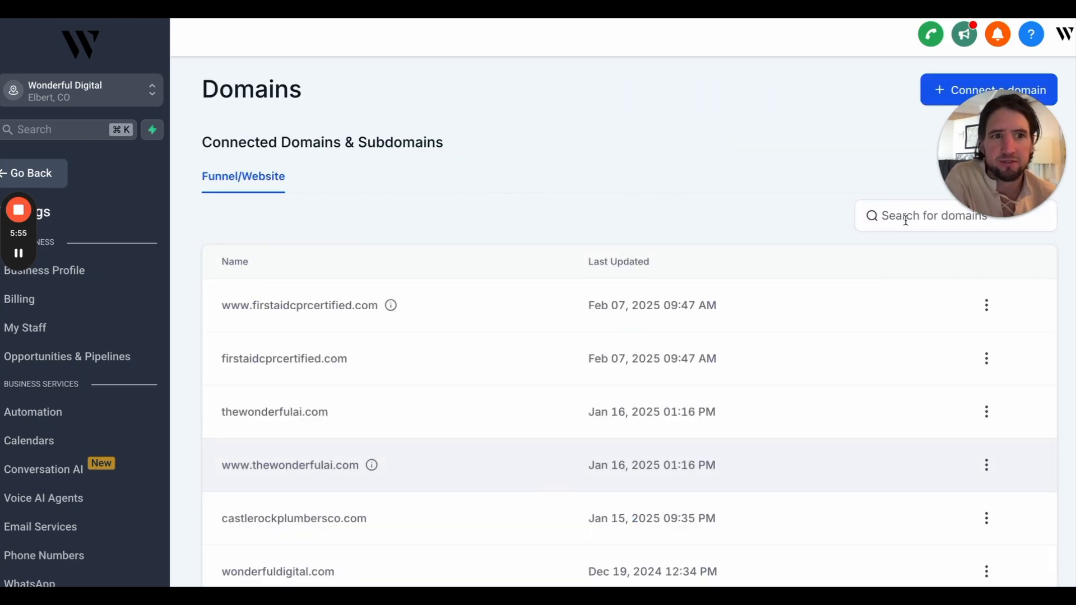
pyautogui.click(987, 305)
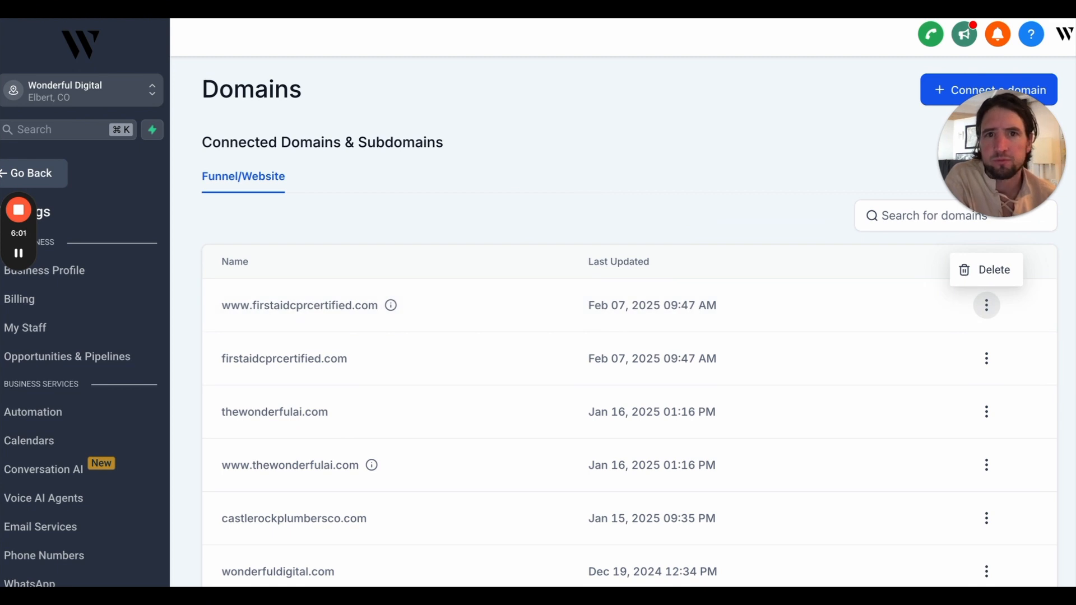
pyautogui.hotkey('ctrl', 'Tab')
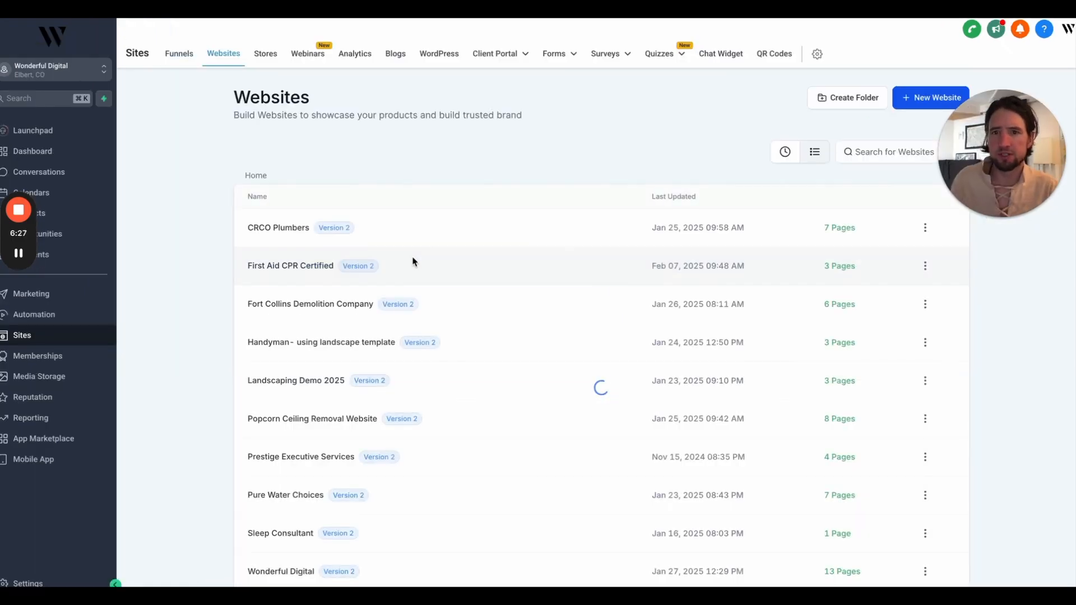
# Publish the First Aid CPR Certified site from its Home page and view the live domain
pyautogui.click(928, 268)
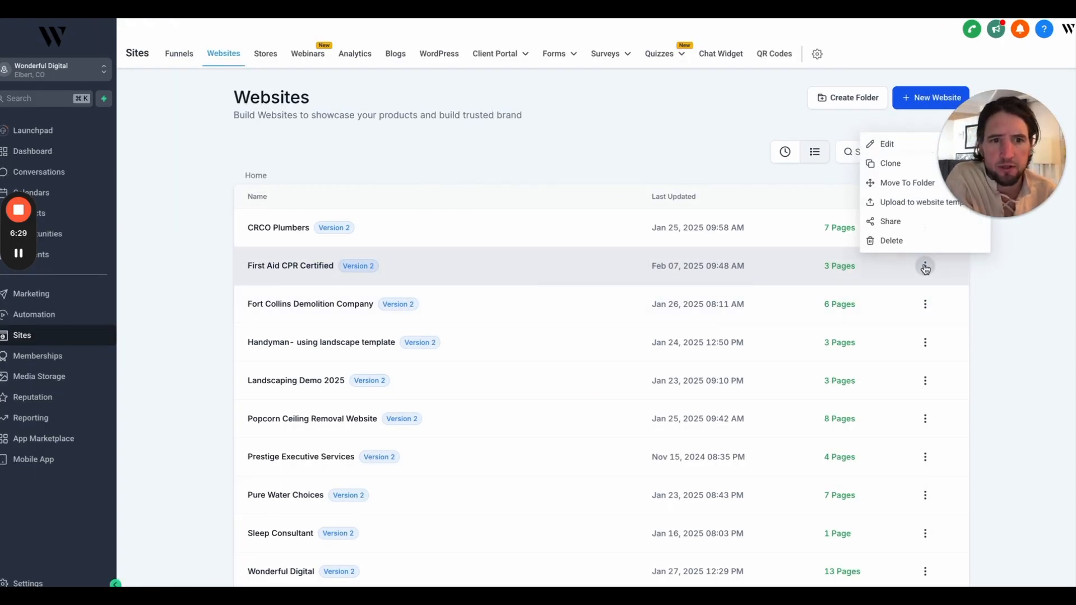
pyautogui.click(276, 268)
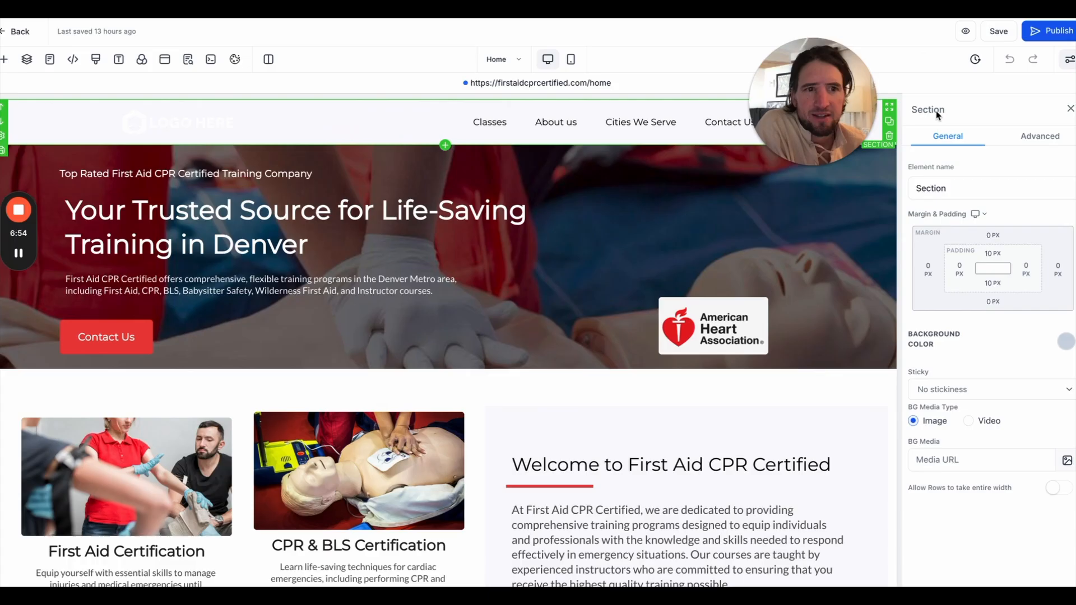
pyautogui.click(1039, 33)
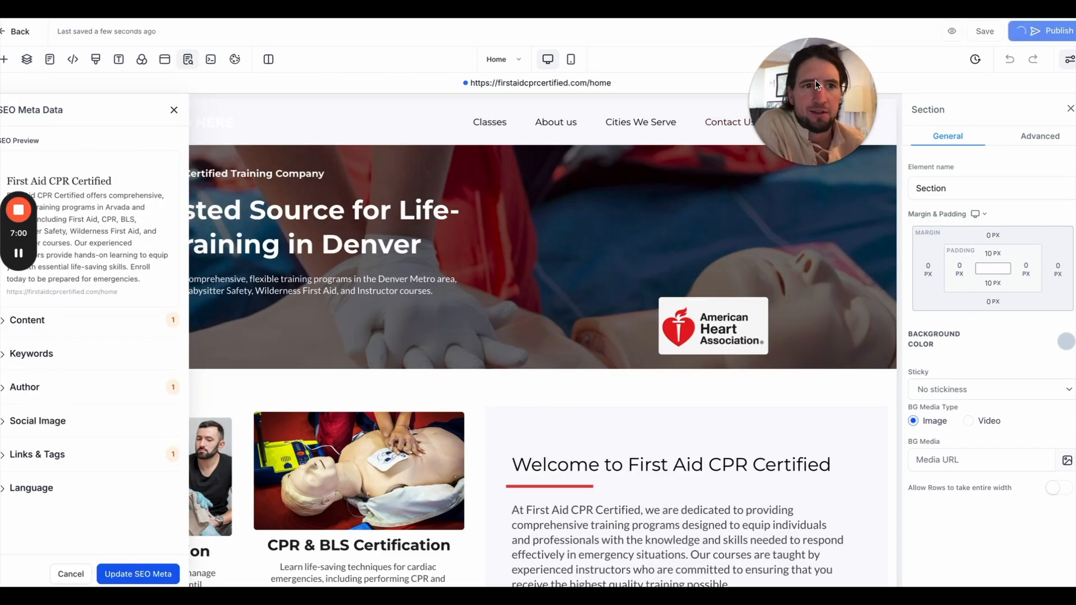
pyautogui.click(414, 9)
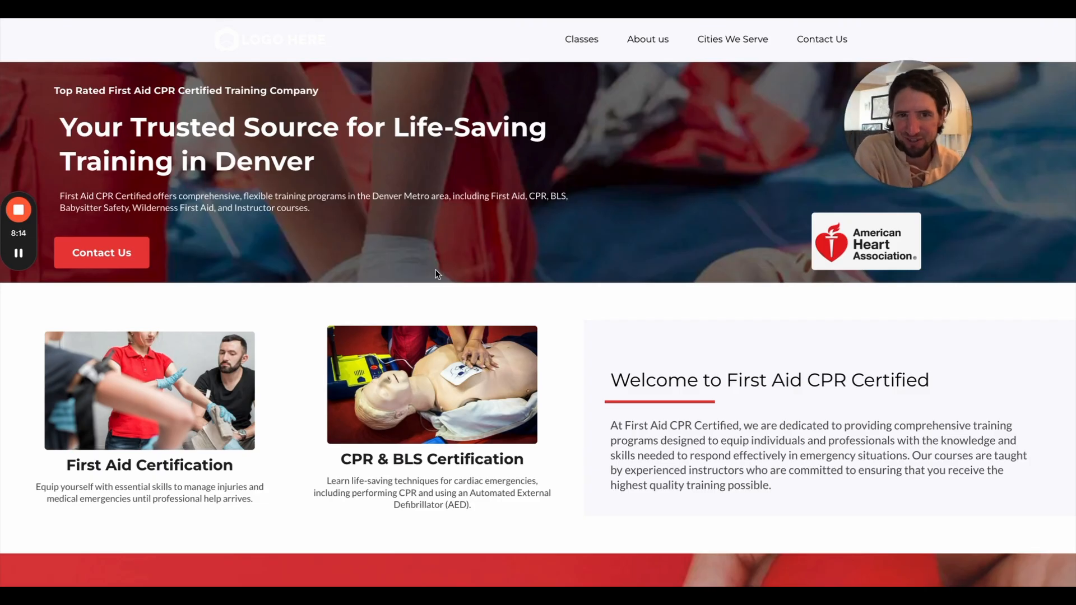
pyautogui.scroll(-10, 435, 271)
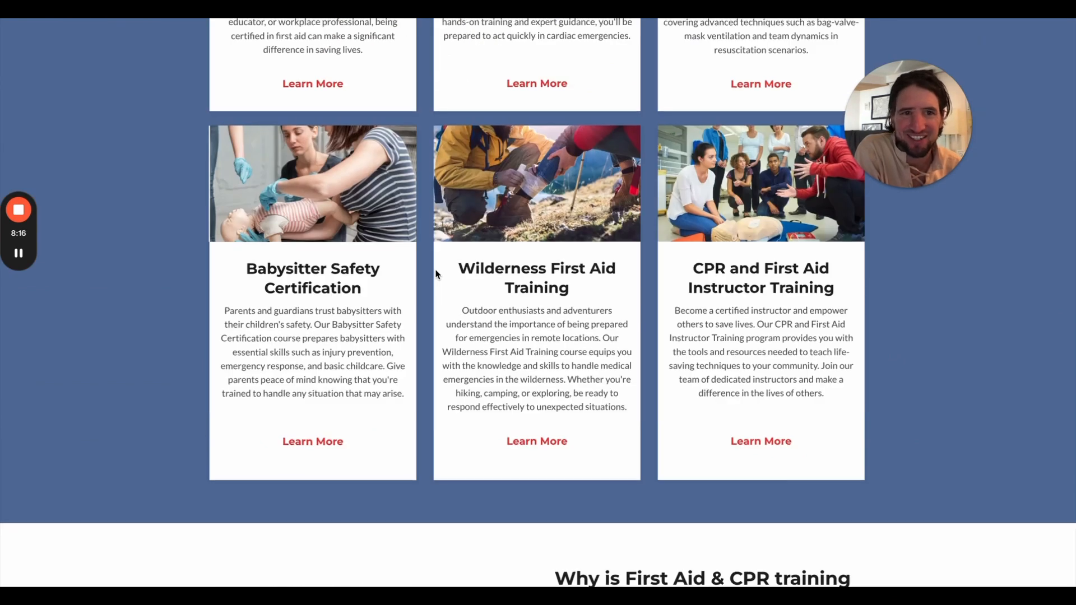
pyautogui.scroll(15, 436, 270)
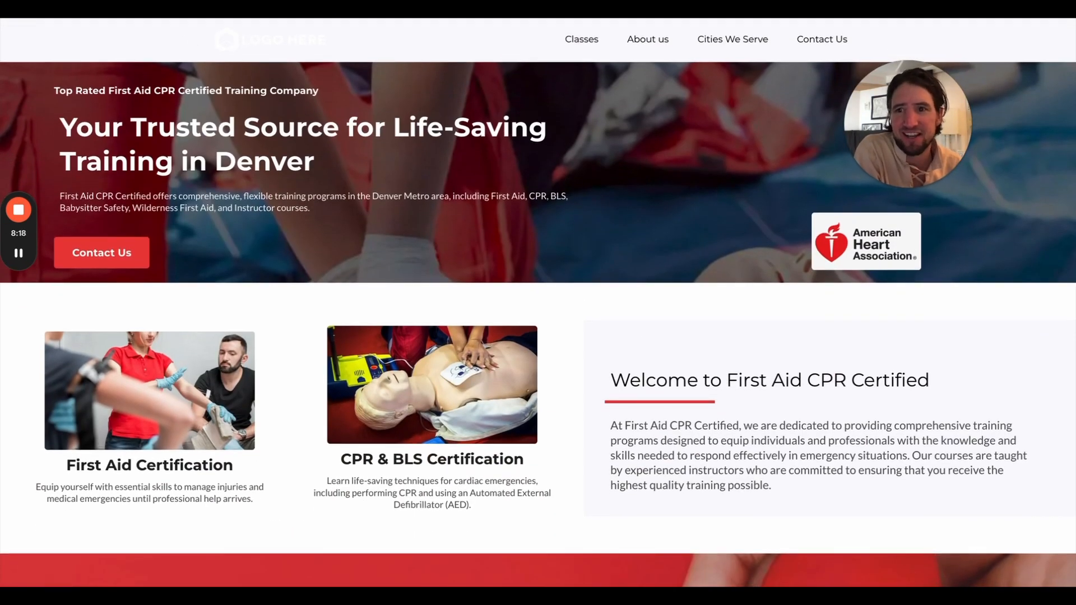
pyautogui.hotkey('ctrl', 'Tab')
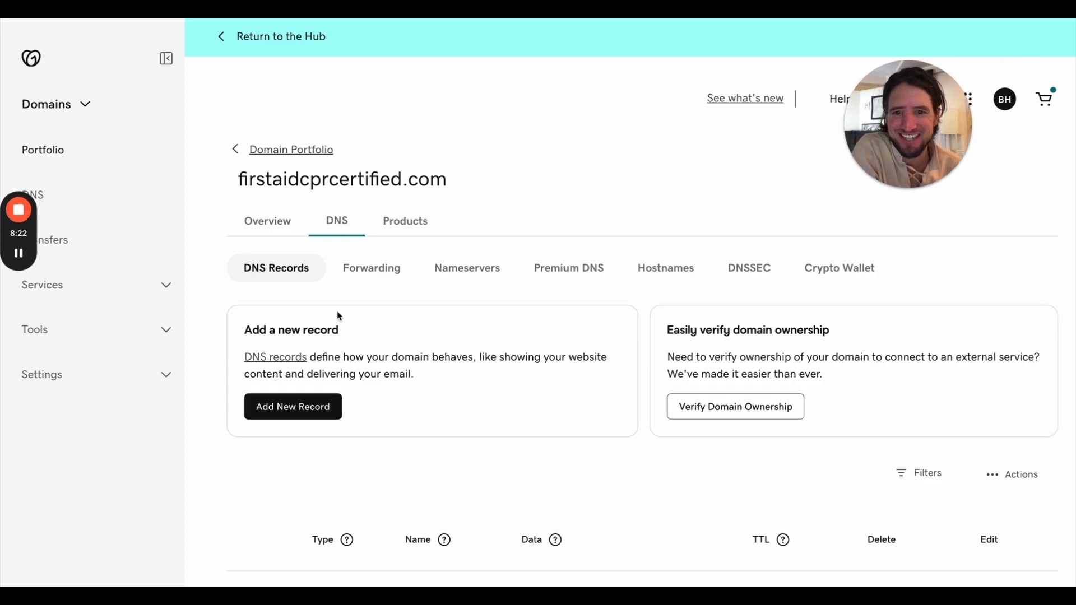
pyautogui.scroll(-5, 338, 316)
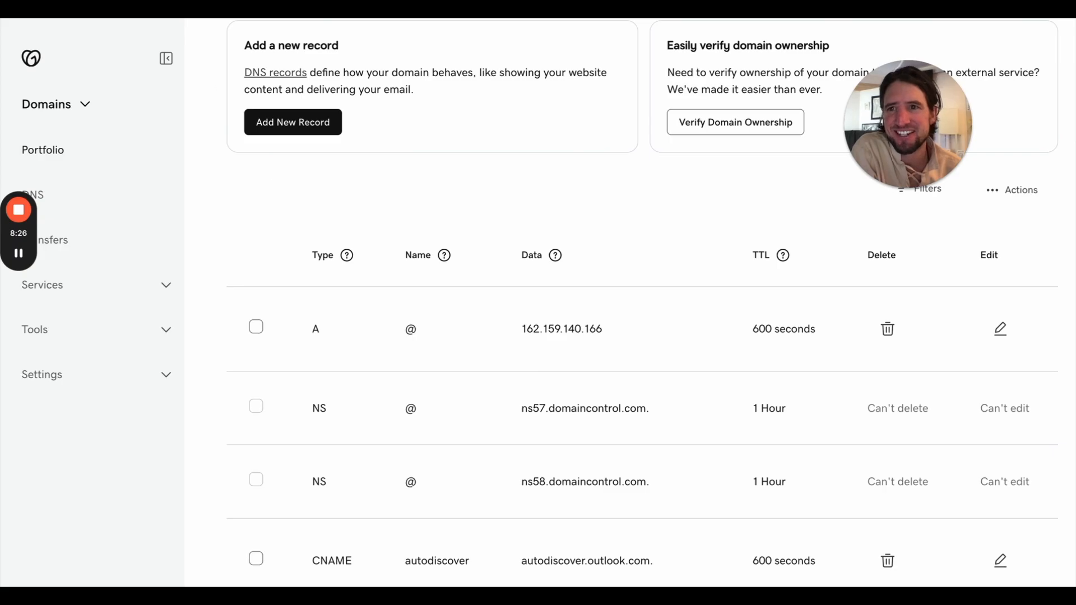
pyautogui.hotkey('ctrl', 'Tab')
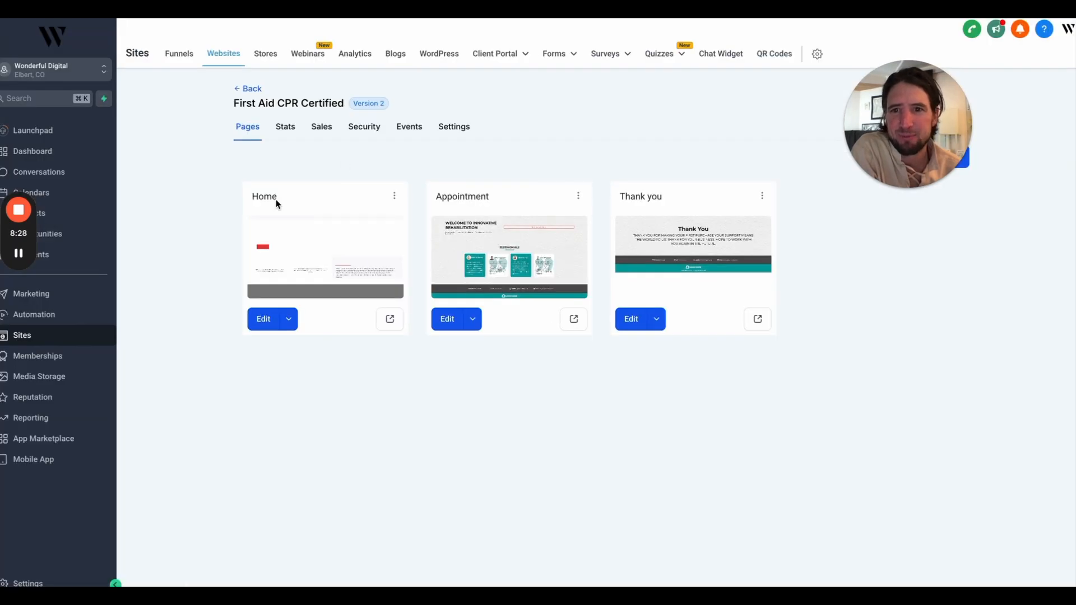
pyautogui.hotkey('ctrl', 'Tab')
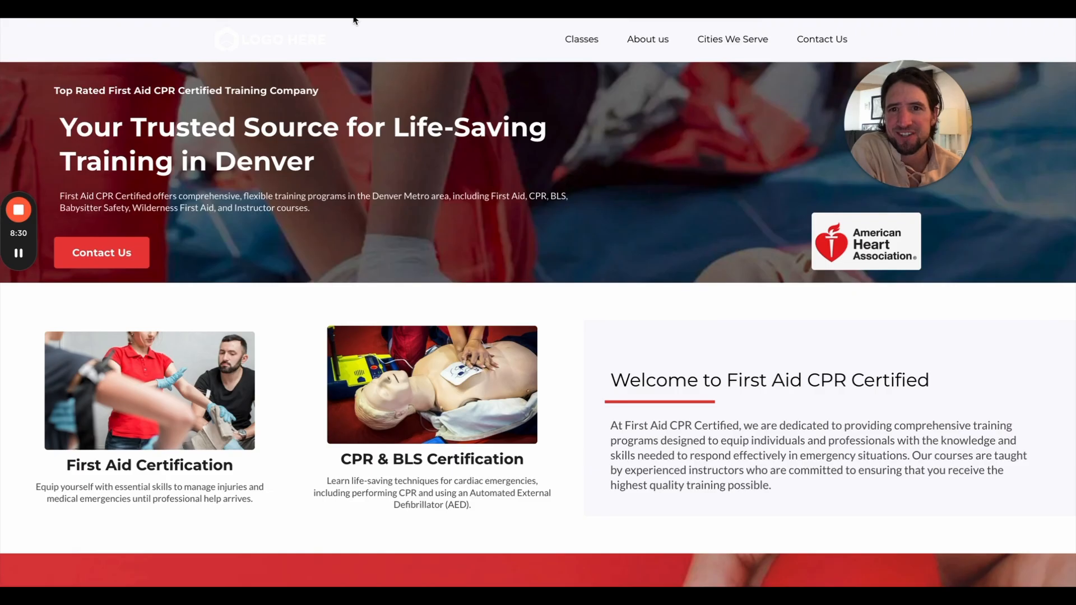